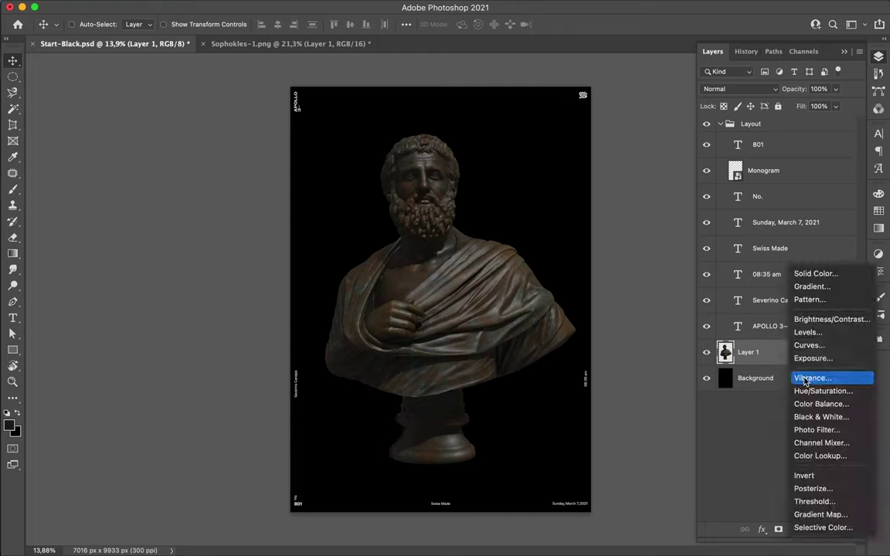
Add a Hue/Saturation adjustment that drops each colour range's saturation to -100, turning the bust grey.
left_click_drag(764, 337, 766, 346)
left_click(772, 306)
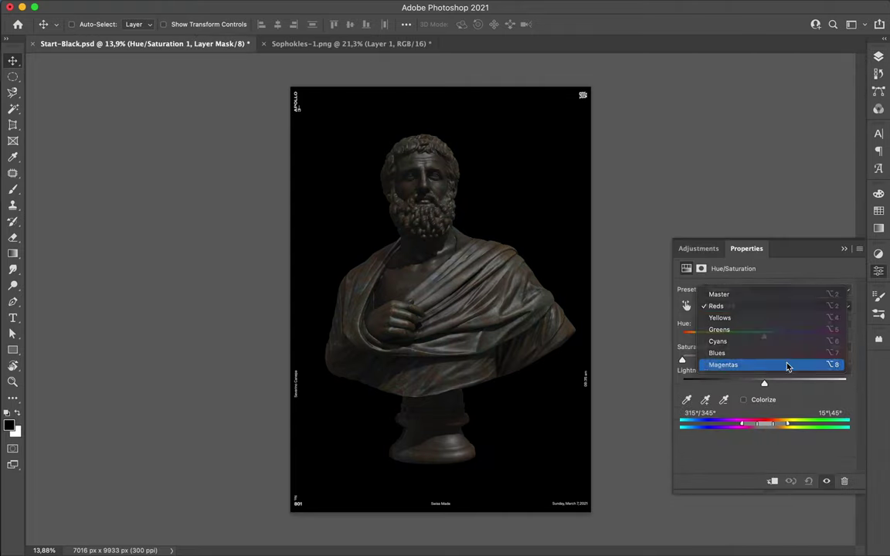
left_click(765, 346)
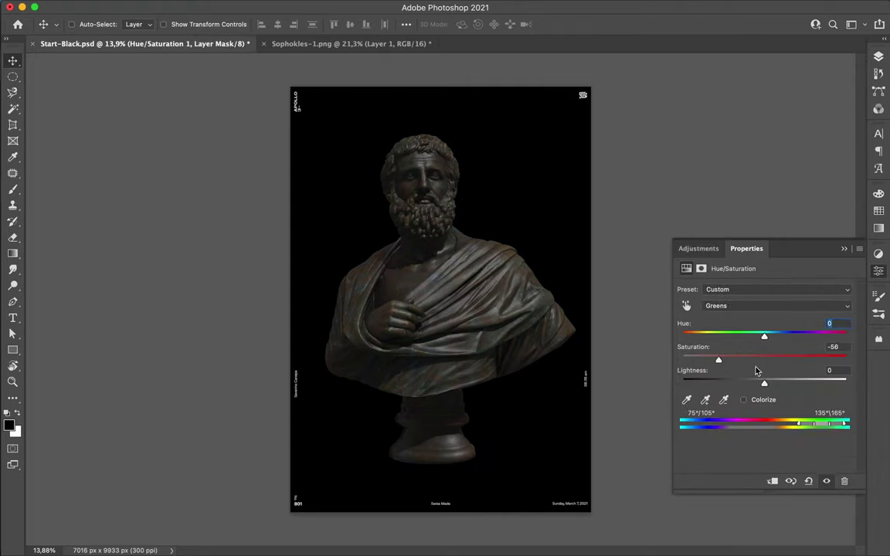
left_click(772, 306)
left_click_drag(764, 361, 682, 360)
left_click(772, 305)
left_click(772, 321)
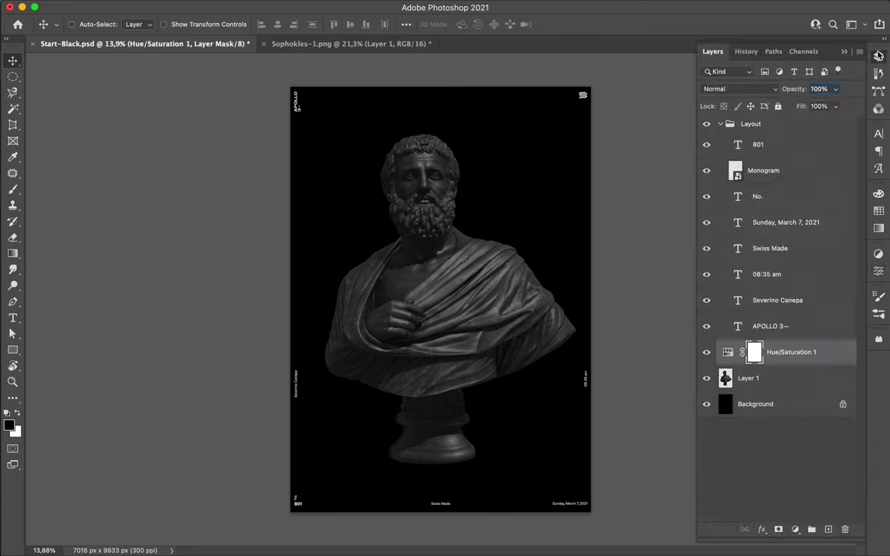
Brighten the bust's midtones with Levels and begin converting Background into a normal layer.
left_click_drag(775, 389, 765, 386)
left_click(878, 55)
double_click(820, 430)
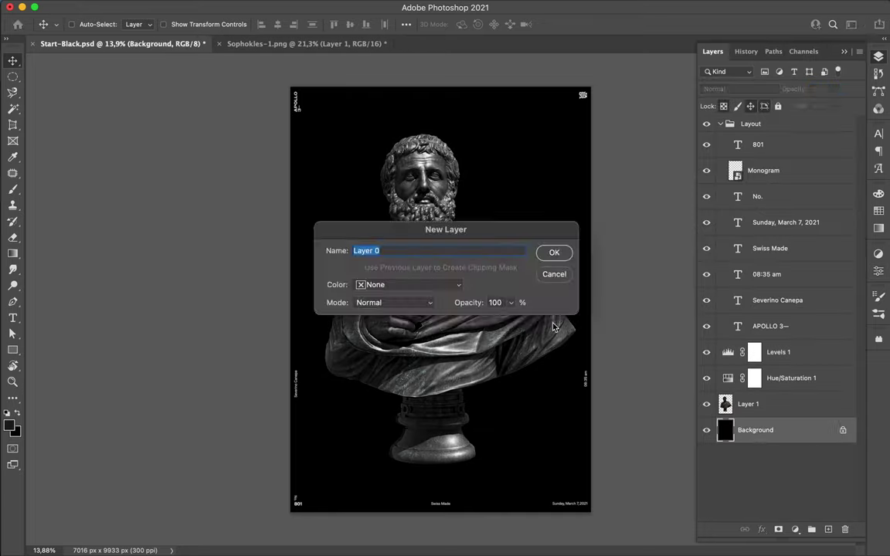
Accept Background as Layer 0 and draw a canvas-sized Rectangle 1 with purple fill.
key("Return")
key("u")
left_click_drag(291, 87, 591, 513)
left_click(139, 24)
left_click(208, 43)
left_click(377, 119)
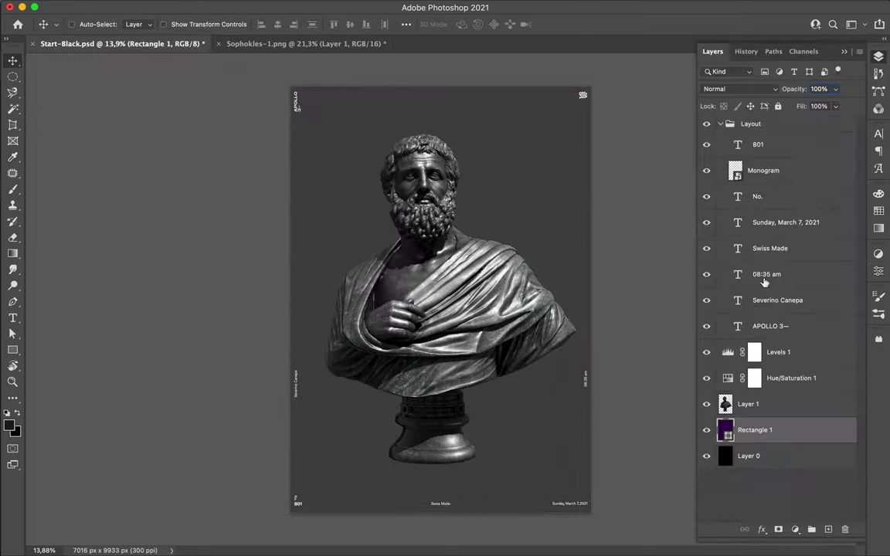
Darken Rectangle 1's fill to dark purple and undo a stray duplicate of the bust.
key("u")
left_click(180, 24)
left_click(377, 119)
key("v")
mouse_move(468, 274)
left_mouse_down()
mouse_move(570, 475)
mouse_move(355, 58)
left_mouse_up()
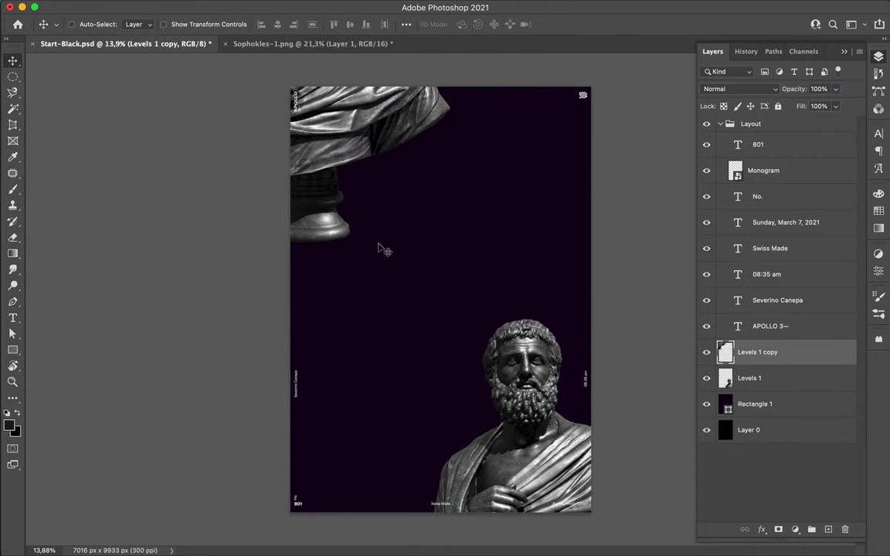
key("ctrl+z")
key("ctrl+z")
right_click(13, 350)
Draw a triangle over the chest, flipped downward, with no fill and white stroke.
left_click(73, 369)
left_click_drag(353, 213, 537, 372)
key("a")
left_click(185, 24)
left_click(155, 49)
left_click(182, 53)
Enlarge the triangle to about 148%, centre it on the canvas, and duplicate it.
key("v")
left_click_drag(445, 372, 439, 485)
left_click(405, 24)
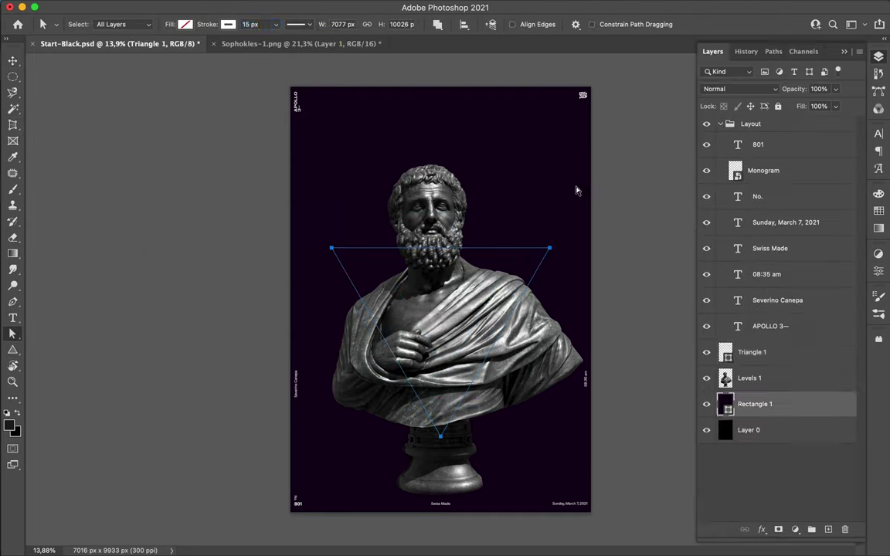
left_click(777, 354)
key("ctrl+j")
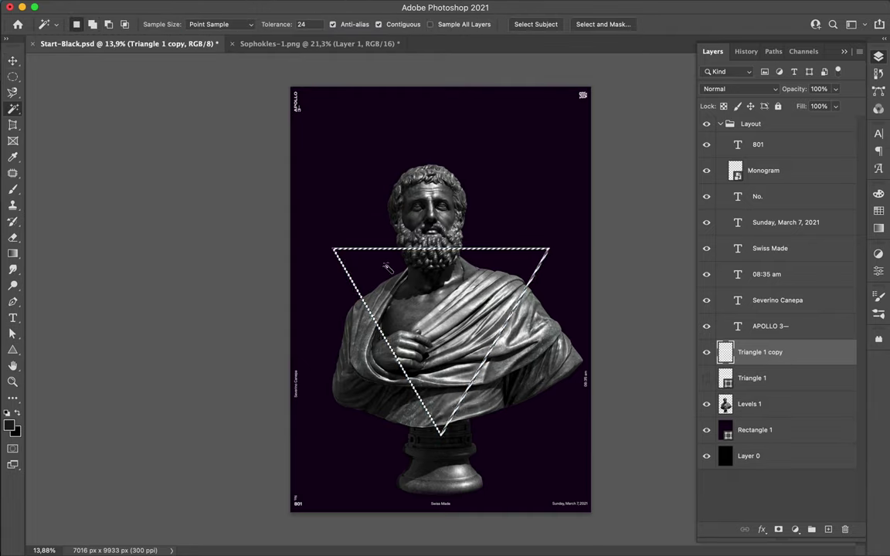
Mask the bust to the triangle, erasing the mask so the head rises above.
left_click(788, 403)
left_click(778, 529)
key("e")
right_click(463, 186)
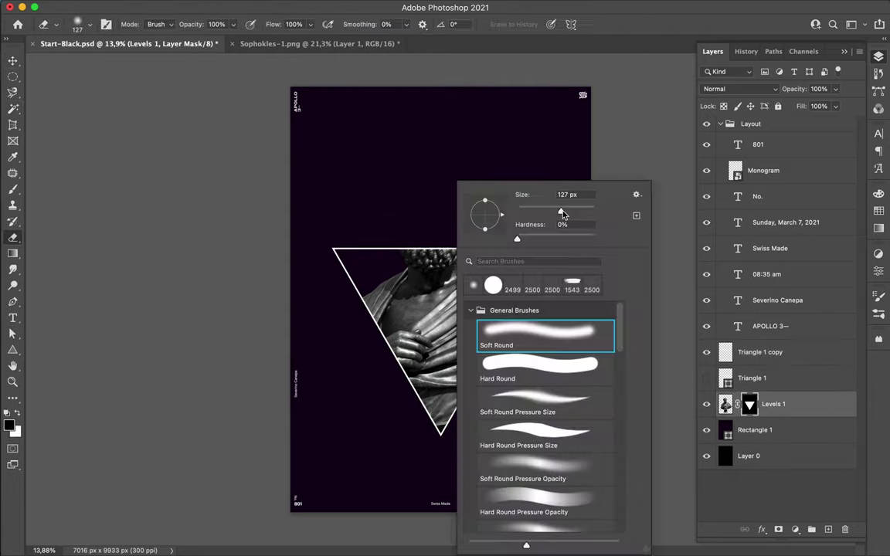
left_click_drag(455, 197, 417, 195)
Add a mask to the triangle copy and scale the bust and triangle up about 1.2×.
left_click(765, 351)
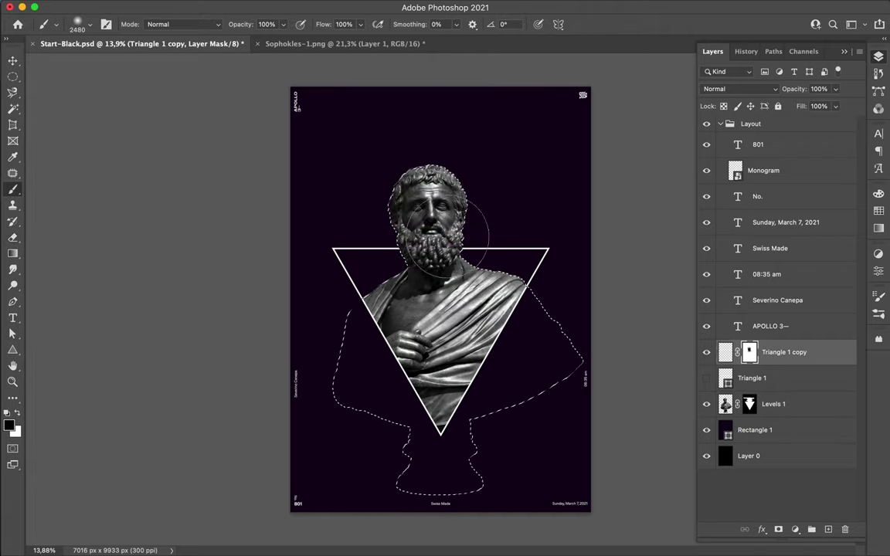
left_click_drag(583, 330, 610, 256)
key("Return")
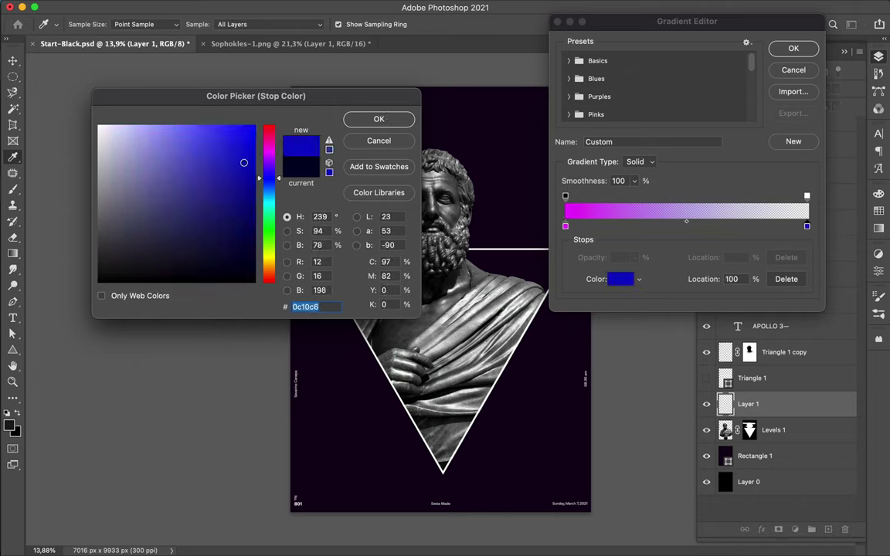
Add a magenta-to-blue gradient layer blended over the bust to tint it purple.
left_click(807, 197)
key("Return")
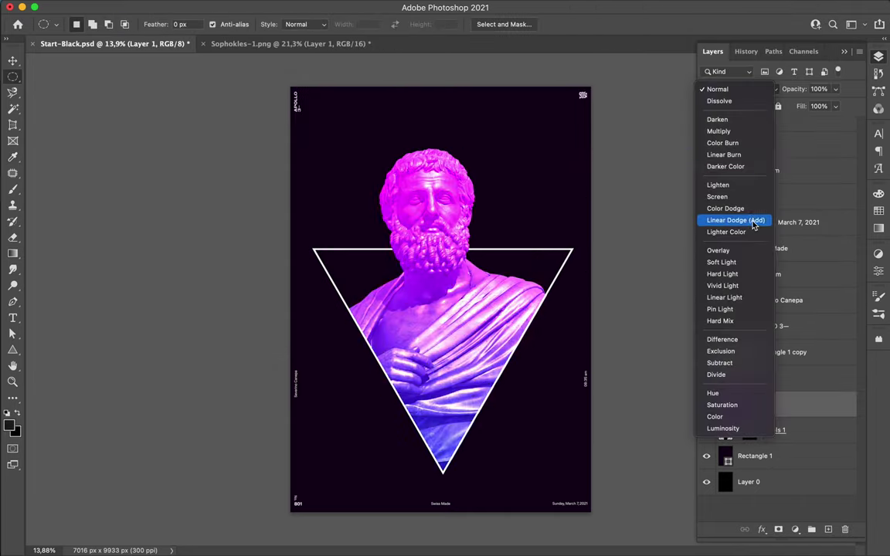
left_click(757, 254)
Duplicate the bust, apply Gaussian Blur, and set the copy to Color Dodge at 53% fill.
key("ctrl+j")
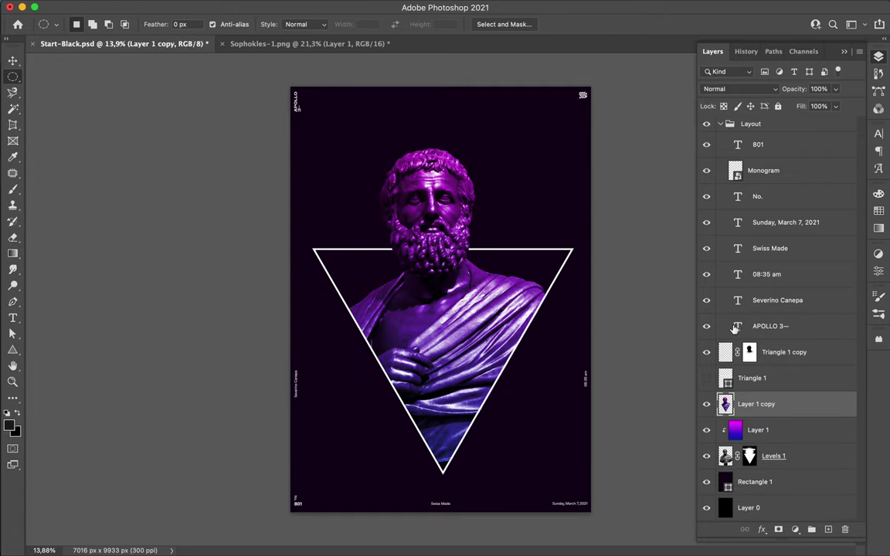
key("ctrl+alt+f")
left_click(701, 69)
left_click(740, 89)
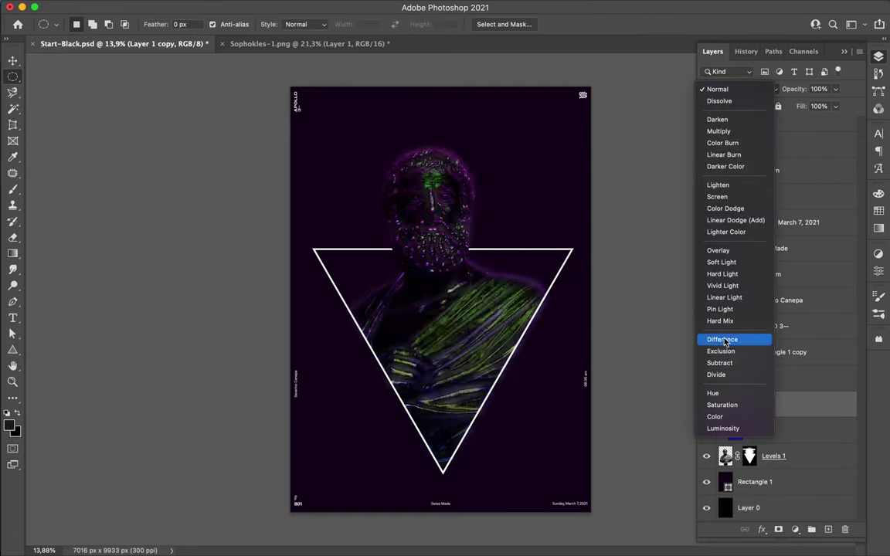
left_click(725, 209)
left_click_drag(835, 106, 808, 226)
Add another bust copy in Linear Dodge (Add), placed below the bust.
key("ctrl+j")
left_click(740, 89)
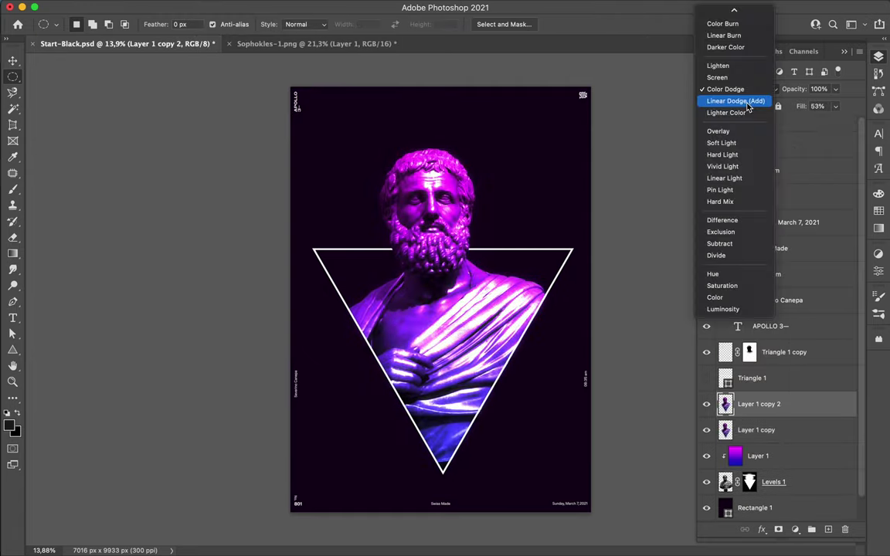
key("ctrl+bracketleft")
key("ctrl+bracketleft")
key("ctrl+bracketleft")
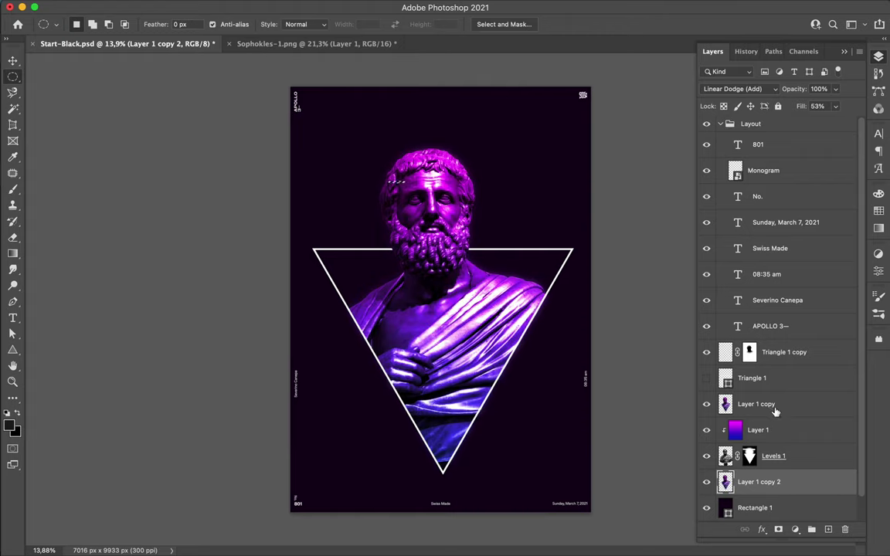
Select a thin strip of the bust onto a new layer and shift it sideways.
left_click_drag(772, 482, 772, 396)
key("ctrl+shift+alt+n")
key("v")
left_click_drag(264, 187, 351, 187)
Move Layer 2 below Layer 1 copy 2, then copy and stretch strips into a streak across the face.
left_click_drag(792, 516, 773, 473)
left_click(765, 326)
key("ctrl+j")
key("ctrl+t")
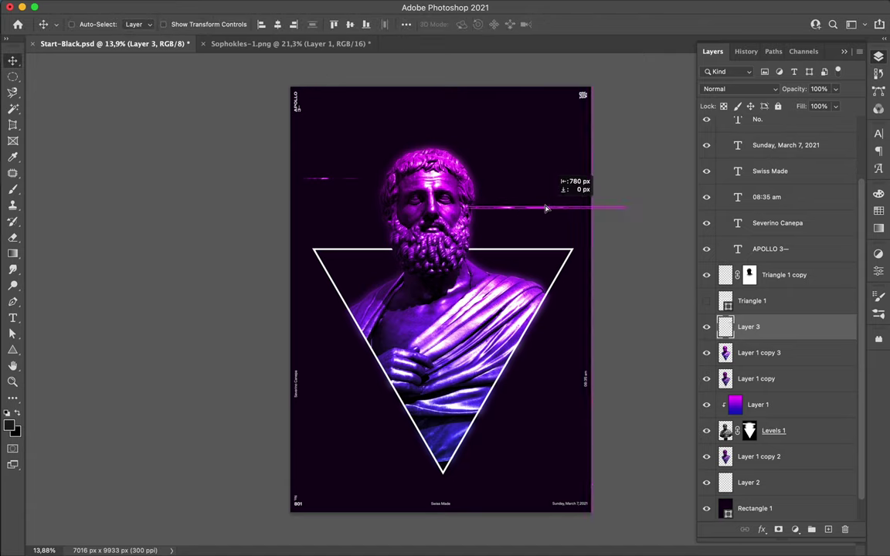
key("ctrl+j")
key("v")
left_click_drag(494, 336, 441, 340)
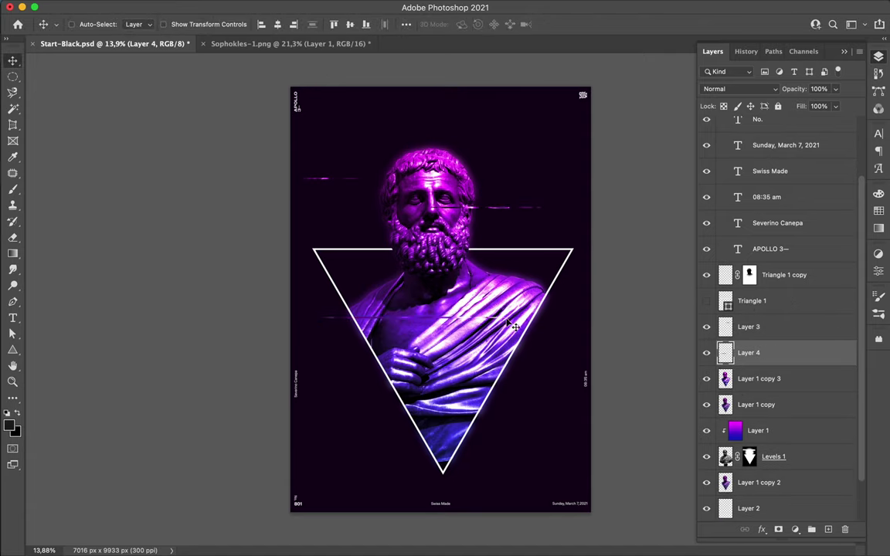
Move Layer 4 above Triangle 1 copy and copy a wide bust strip, shifting it upward.
left_click(711, 409)
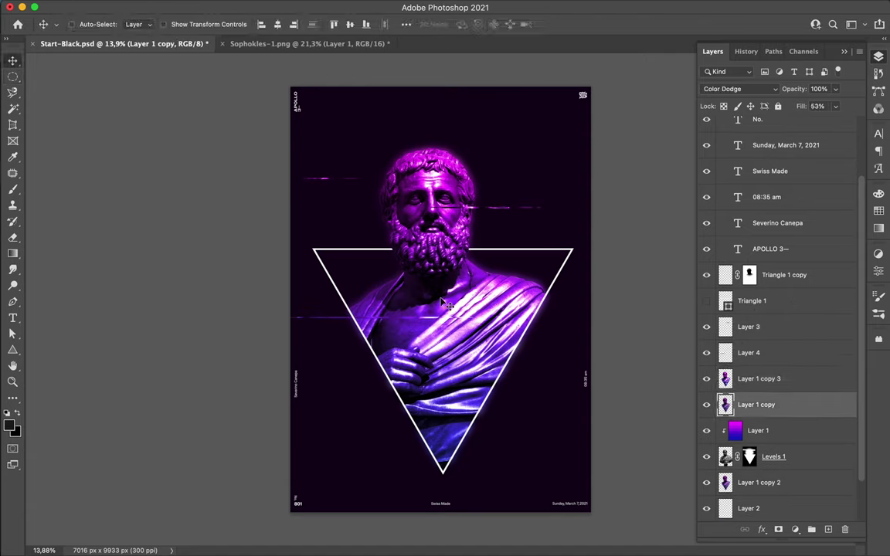
left_click_drag(749, 352, 749, 267)
key("m")
left_click_drag(355, 290, 519, 293)
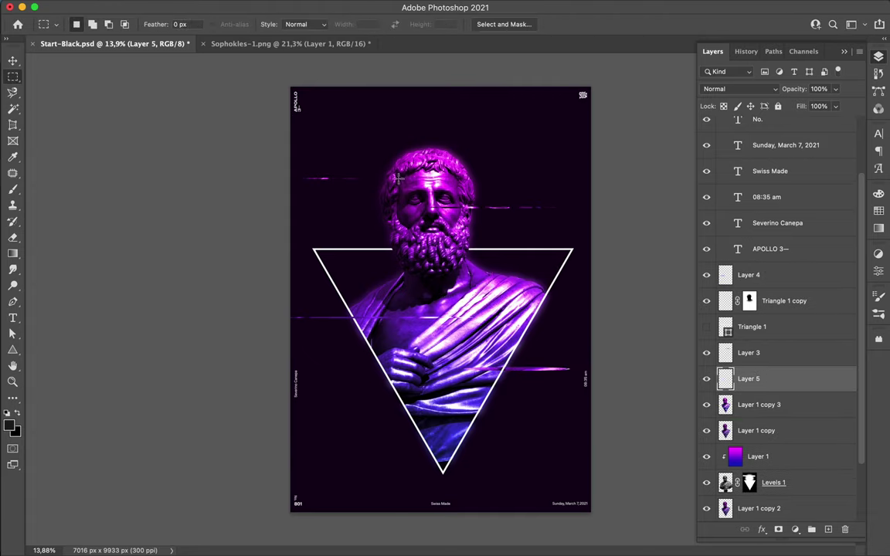
key("ctrl+j")
key("v")
left_click_drag(397, 178, 399, 142)
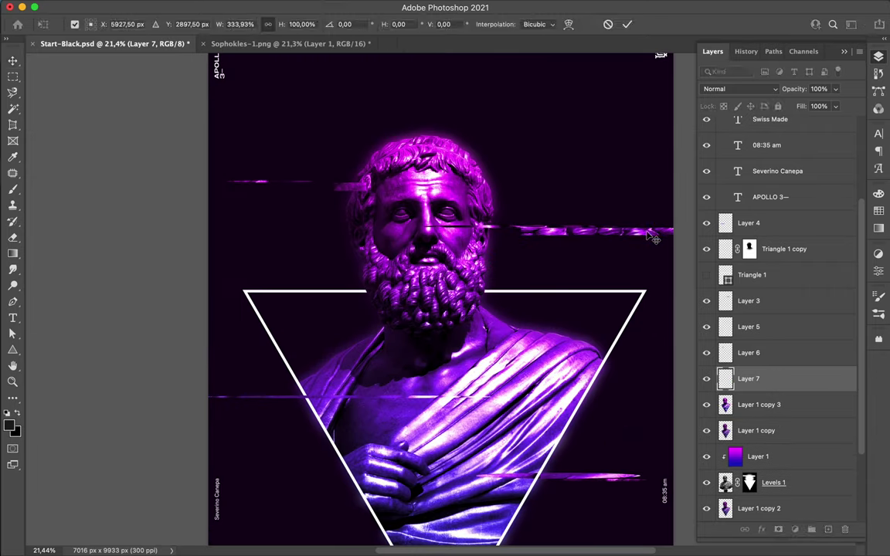
Copy another glow streak below the beard, then create a new empty layer.
key("ctrl+j")
key("v")
left_click_drag(463, 251, 325, 278)
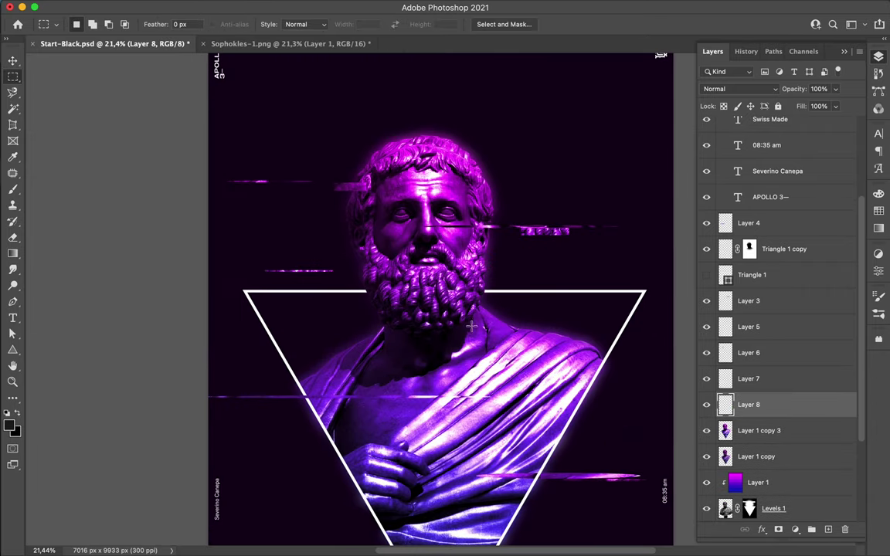
key("ctrl+shift+alt+n")
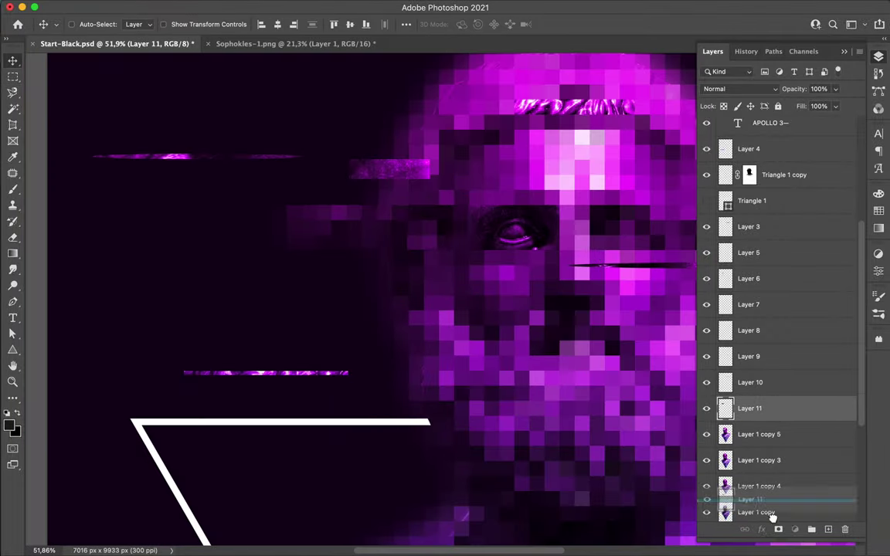
Move Layer 11 below Layer 1 copy 4 and copy a large bust block onto its own layer.
left_click_drag(771, 516, 771, 504)
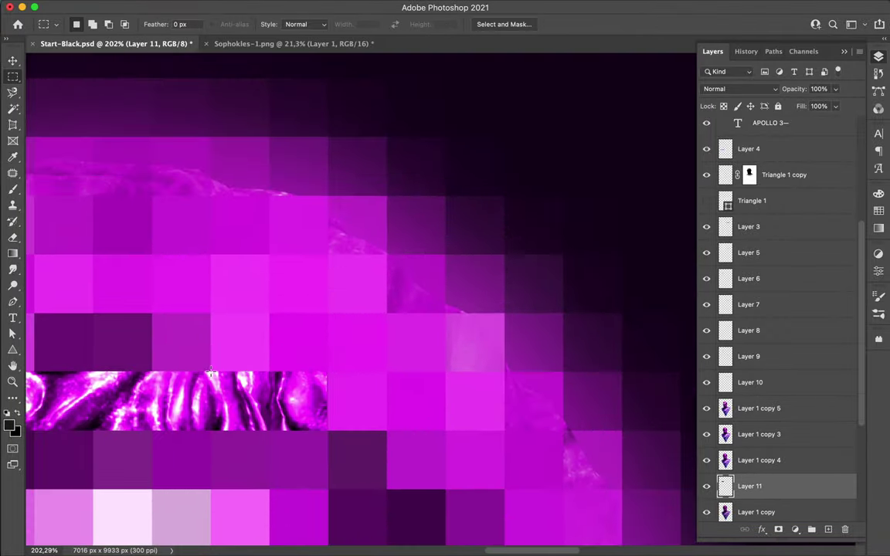
left_click_drag(212, 65, 582, 413)
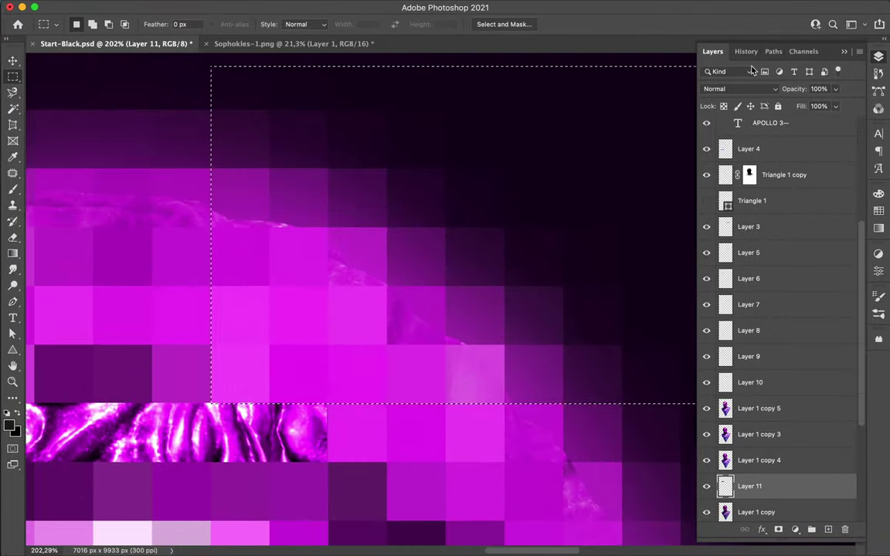
scroll(328, 345, "up", 1)
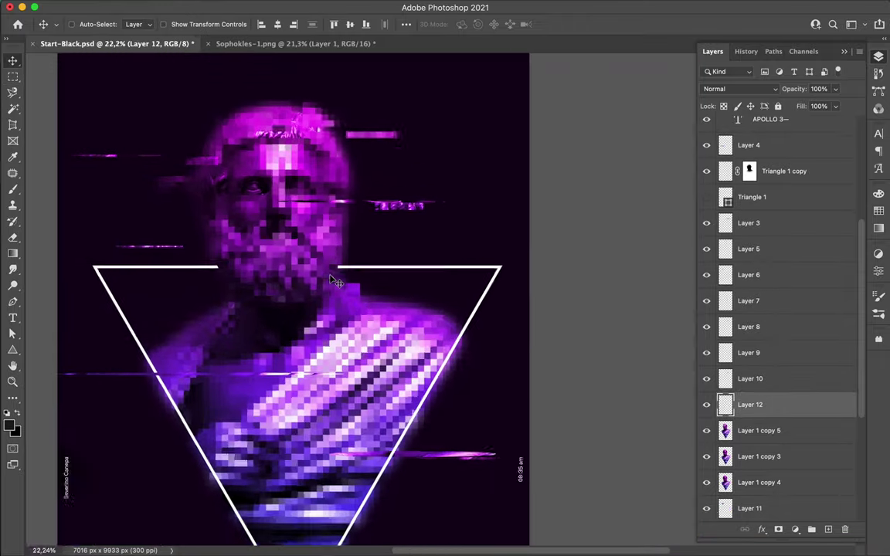
scroll(328, 345, "up", 2)
scroll(205, 239, "up", 3)
key("m")
scroll(197, 209, "up", 5)
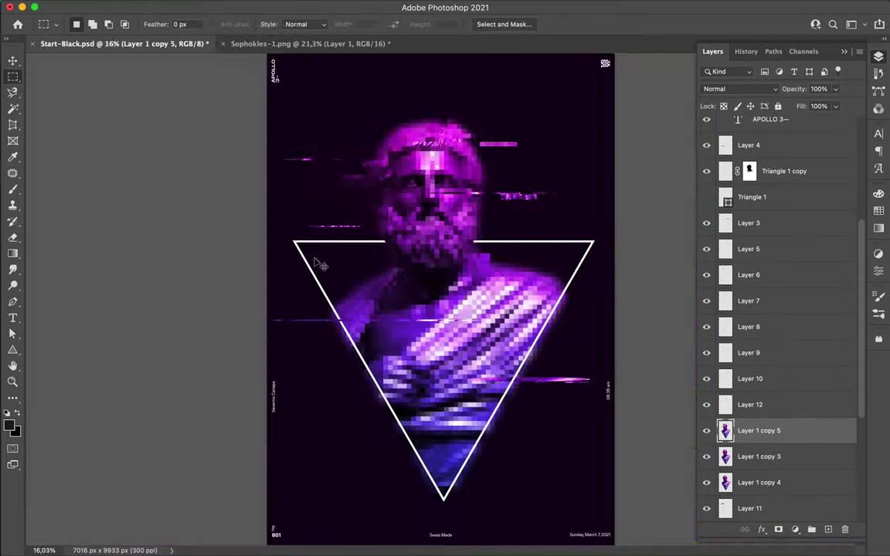
scroll(247, 208, "up", 2)
scroll(232, 197, "up", 2)
scroll(230, 195, "up", 3)
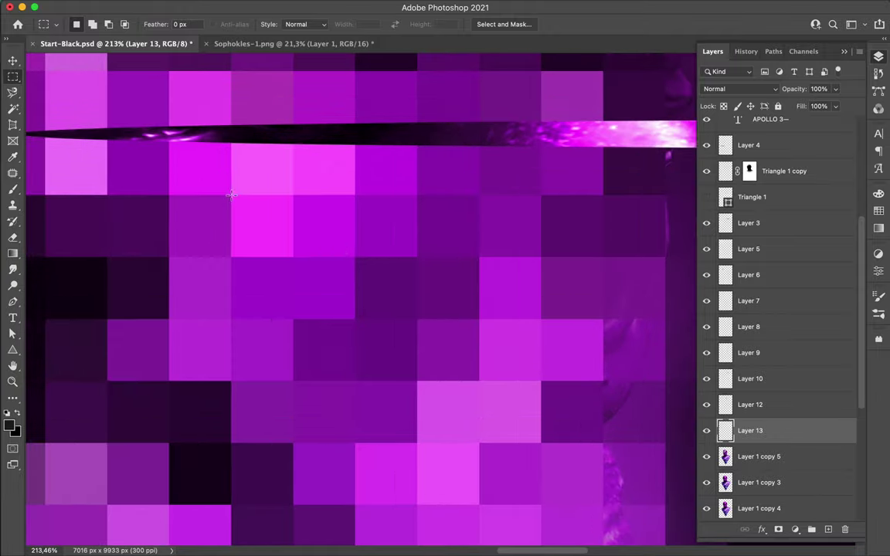
key("ctrl+j")
Duplicate that block, copy a small square of the bust to a new layer, and transform it.
key("v")
scroll(355, 255, "down", 5)
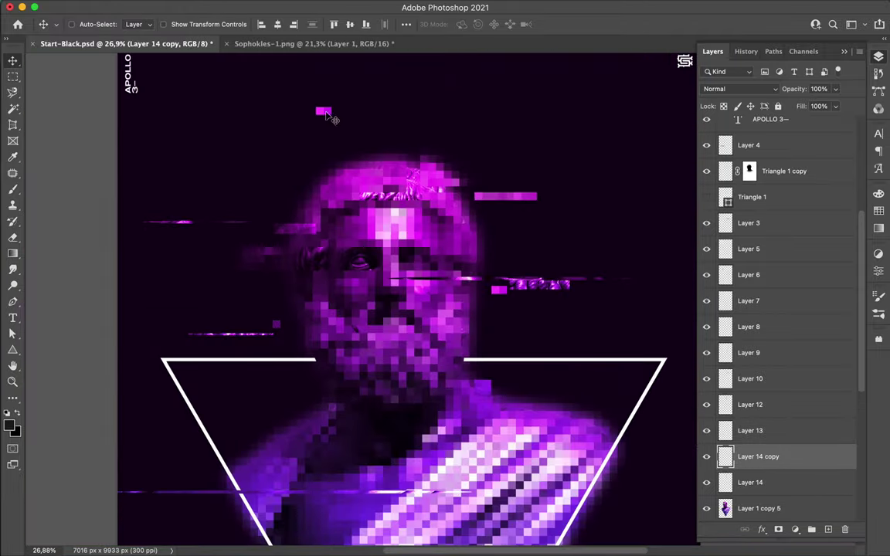
scroll(368, 389, "up", 5)
key("m")
left_click_drag(258, 354, 497, 411)
key("ctrl+j")
scroll(361, 281, "down", 5)
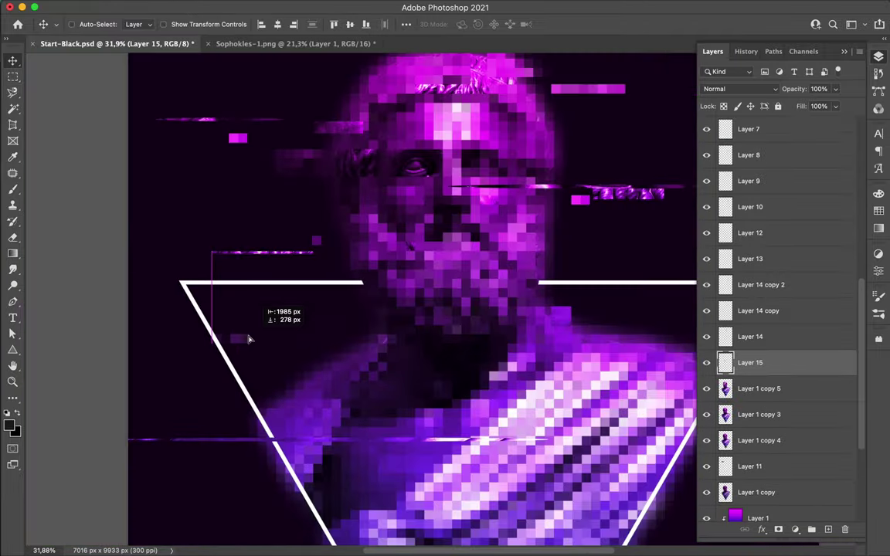
key("ctrl+j")
key("ctrl+t")
key("Return")
Copy a thin bust strip near the triangle's top right and move its copies lower in the stack.
scroll(464, 139, "up", 3)
scroll(328, 234, "up", 2)
key("m")
scroll(204, 278, "up", 3)
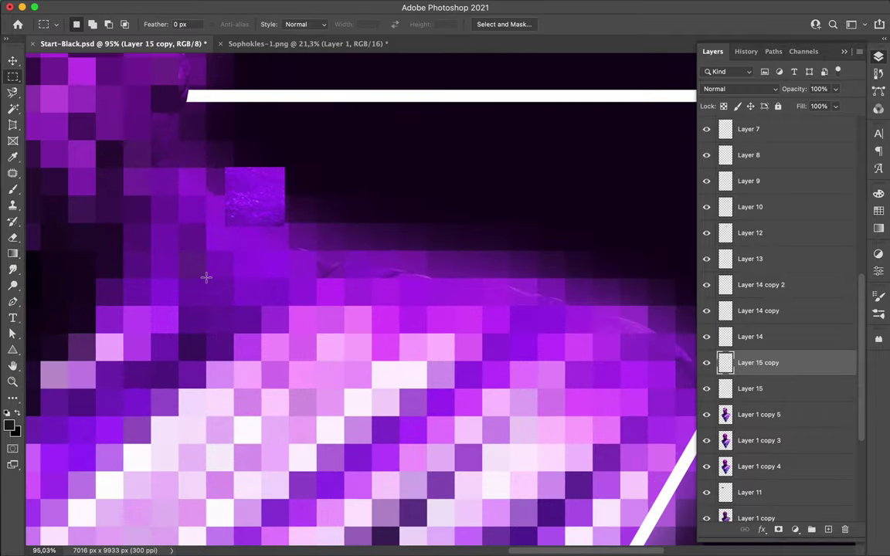
left_click(97, 268, "ctrl")
left_click_drag(420, 308, 419, 308)
key("ctrl+j")
scroll(419, 308, "down", 5)
key("v")
left_click_drag(437, 215, 476, 257)
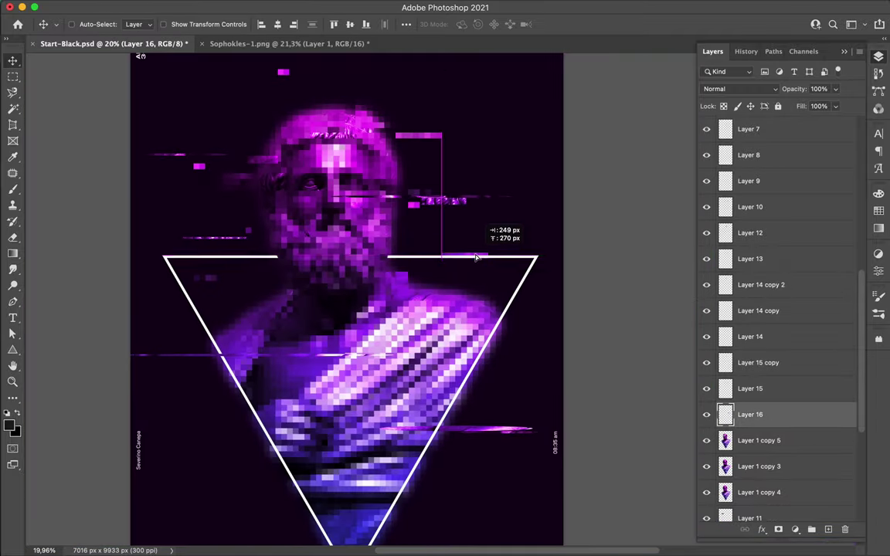
key("ctrl+j")
left_click_drag(753, 414, 773, 494)
Copy another small square of the bust onto a new layer.
key("ctrl+j")
key("m")
scroll(379, 321, "up", 5)
left_click(379, 321, "ctrl")
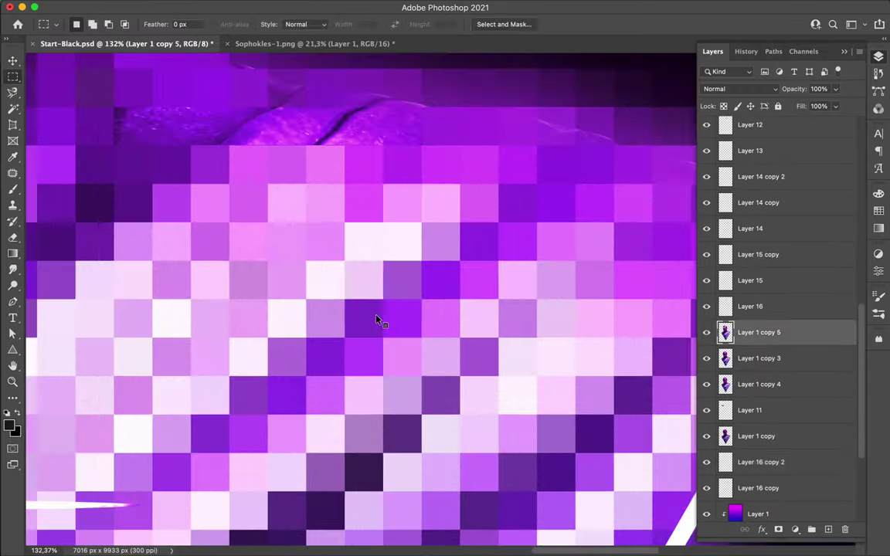
left_click_drag(422, 301, 461, 338)
scroll(463, 331, "down", 5)
key("ctrl+j")
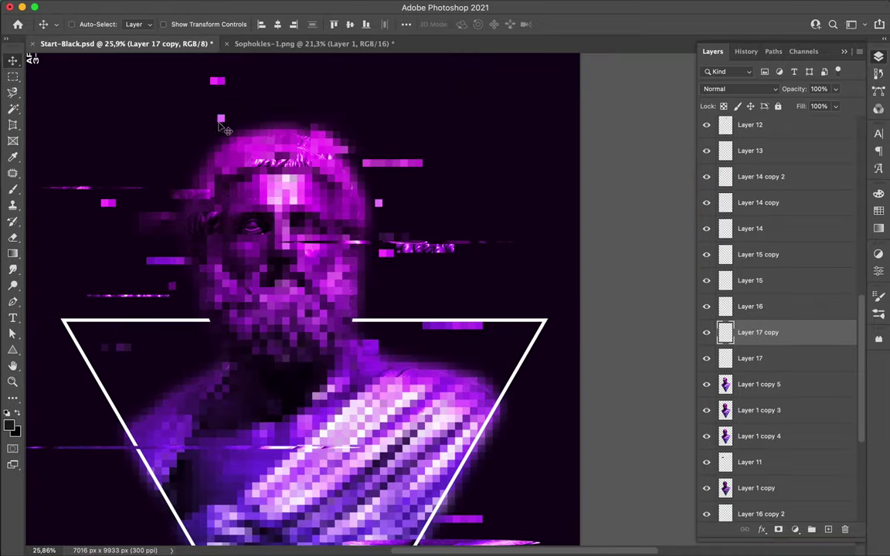
Copy another bust block across the triangle's left edge, placing it lower in the layer stack.
key("m")
scroll(198, 238, "up", 5)
left_click(199, 239, "ctrl")
left_click_drag(107, 249, 366, 338)
key("ctrl+j")
scroll(555, 340, "down", 7)
key("v")
left_click_drag(244, 243, 367, 398)
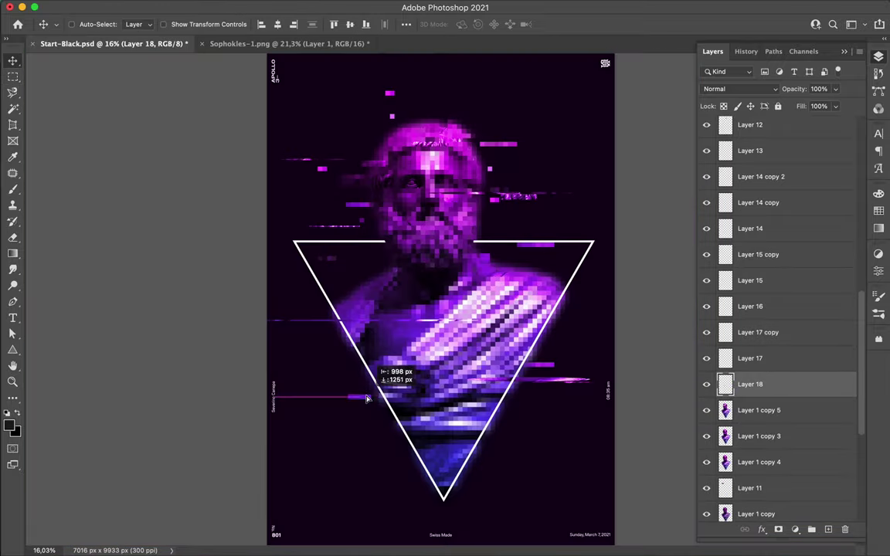
left_click_drag(758, 384, 765, 456)
Copy a new block, move Layer 19 below Layer 1 copy 2, and set it beside the face.
key("m")
scroll(480, 258, "up", 5)
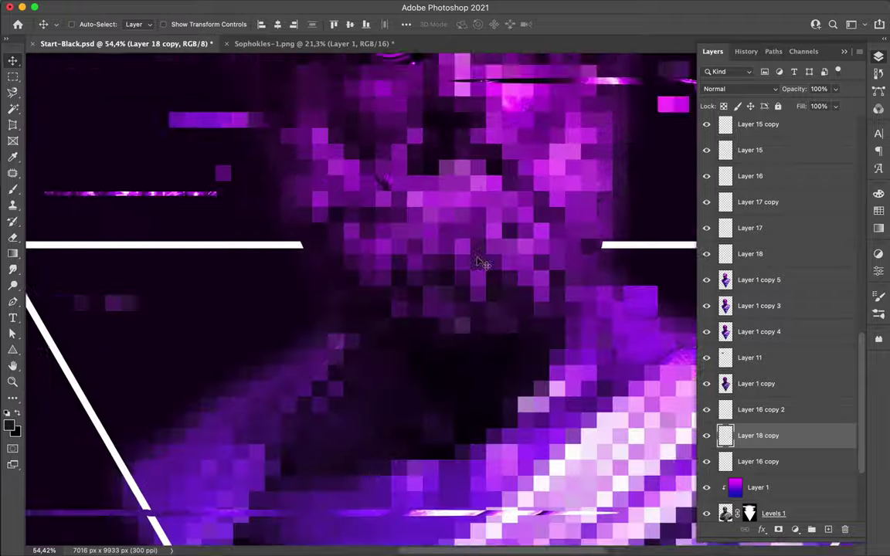
scroll(143, 190, "up", 3)
key("ctrl+j")
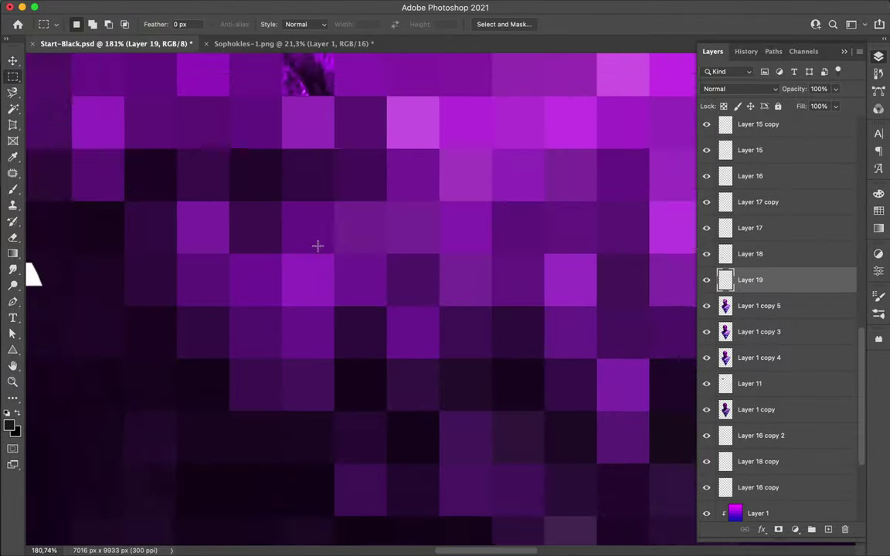
key("v")
scroll(655, 234, "down", 5)
left_click_drag(767, 411, 765, 485)
scroll(571, 250, "up", 3)
left_click_drag(608, 175, 571, 250)
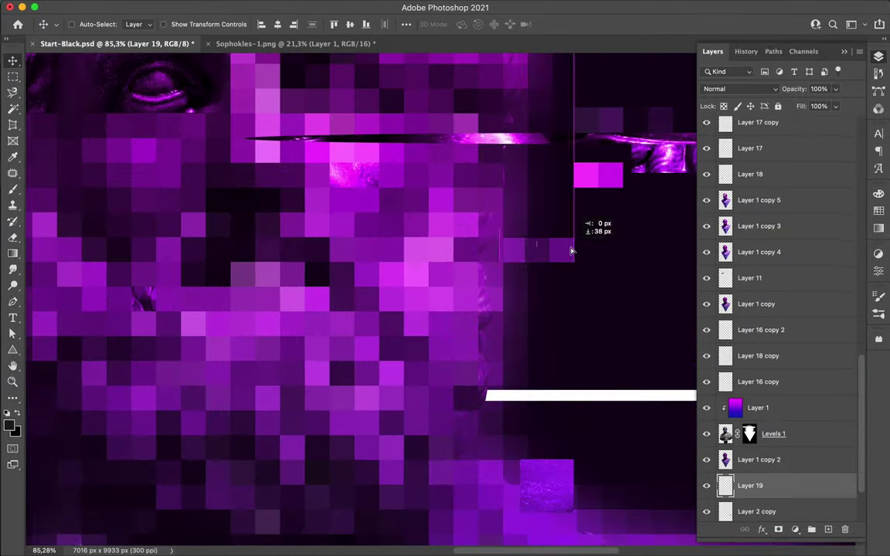
key("ctrl+j")
scroll(569, 250, "down", 5)
scroll(289, 261, "up", 5)
Duplicate the Layer 16 copy block and copy parts of the purple strip onto new layers.
left_click(289, 260, "ctrl")
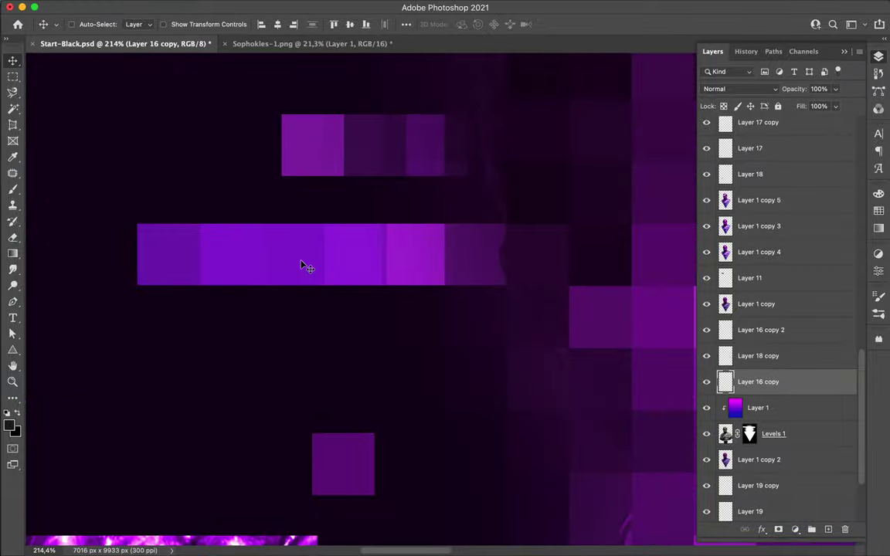
scroll(301, 267, "down", 5)
key("ctrl+j")
scroll(285, 260, "up", 3)
scroll(285, 261, "up", 3)
key("m")
mouse_move(81, 278)
left_mouse_down()
mouse_move(178, 399)
mouse_move(293, 354)
left_mouse_up()
key("ctrl+j")
left_click(312, 243, "ctrl")
left_click_drag(288, 222, 387, 384)
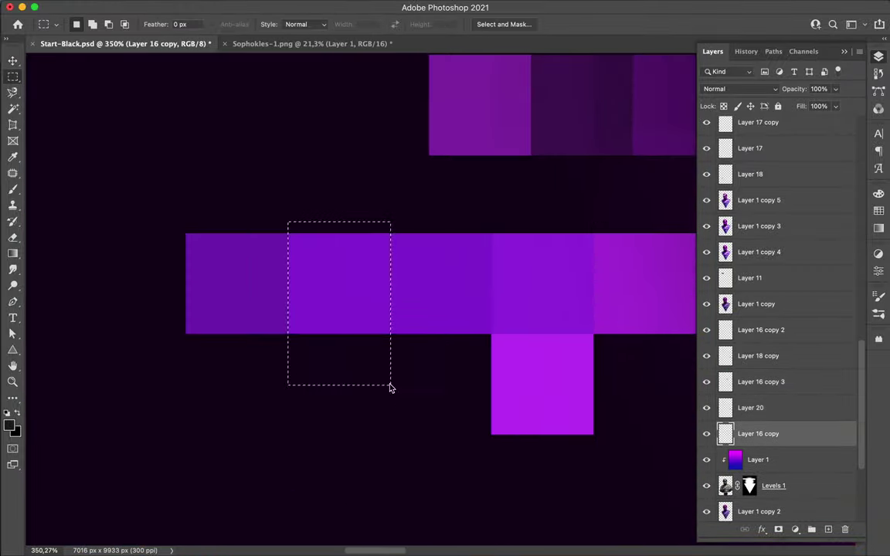
key("ctrl+j")
Lay duplicates of the small block evenly in a row, then save the document.
scroll(154, 223, "down", 3)
scroll(154, 223, "down", 5)
scroll(348, 332, "up", 3)
left_click_drag(348, 332, 378, 367)
scroll(423, 308, "down", 2)
mouse_move(424, 307)
left_mouse_down()
mouse_move(572, 429)
mouse_move(536, 417)
left_mouse_up()
scroll(536, 417, "up", 3)
scroll(536, 417, "down", 2)
left_click_drag(496, 357, 396, 235)
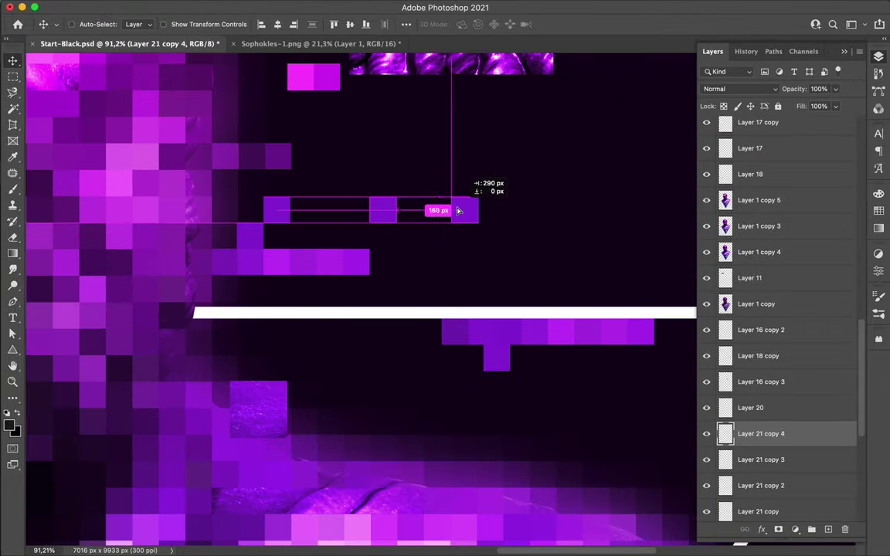
left_click_drag(464, 210, 466, 210)
scroll(466, 210, "down", 3)
key("ctrl+s")
Paste a pixel strip onto the triangle's right edge and flip a copy horizontally and vertically.
scroll(276, 280, "up", 3)
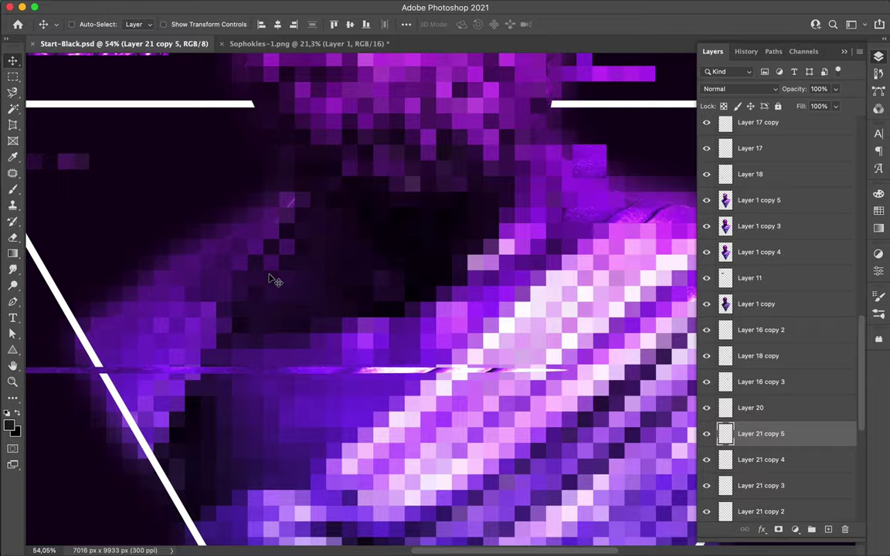
scroll(276, 281, "up", 5)
left_click_drag(227, 302, 471, 354)
key("ctrl+c")
left_click(445, 211)
key("ctrl+v")
left_click_drag(380, 308, 562, 310)
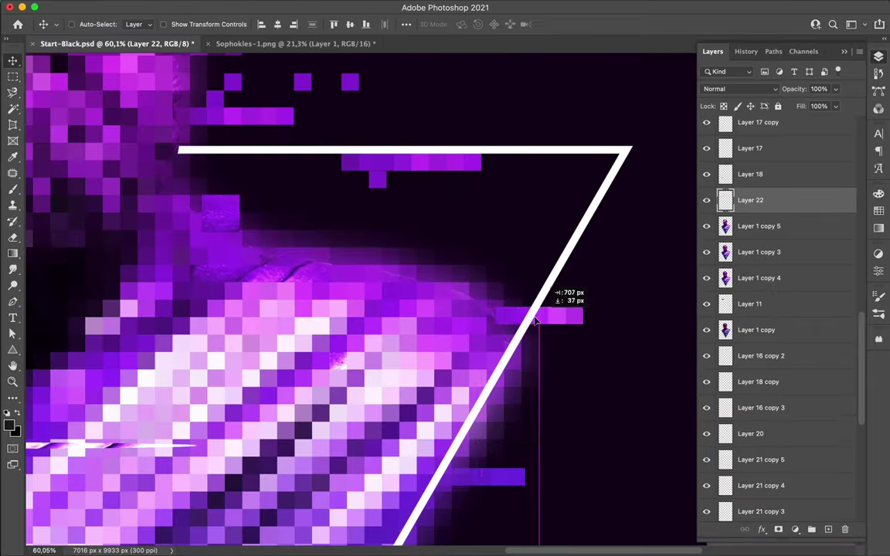
scroll(494, 343, "down", 5)
key("ctrl+j")
key("ctrl+t")
Copy another block onto a new layer and move its copy beside the original.
scroll(231, 155, "up", 5)
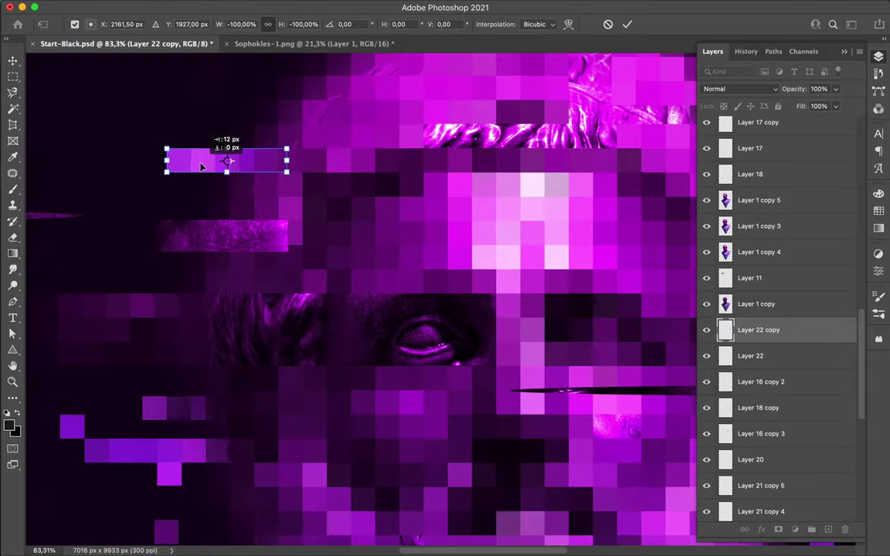
scroll(206, 167, "up", 4)
scroll(321, 224, "up", 3)
key("ctrl+j")
key("v")
scroll(245, 272, "down", 3)
mouse_move(244, 271)
left_mouse_down()
mouse_move(354, 289)
mouse_move(286, 242)
mouse_move(289, 290)
left_mouse_up()
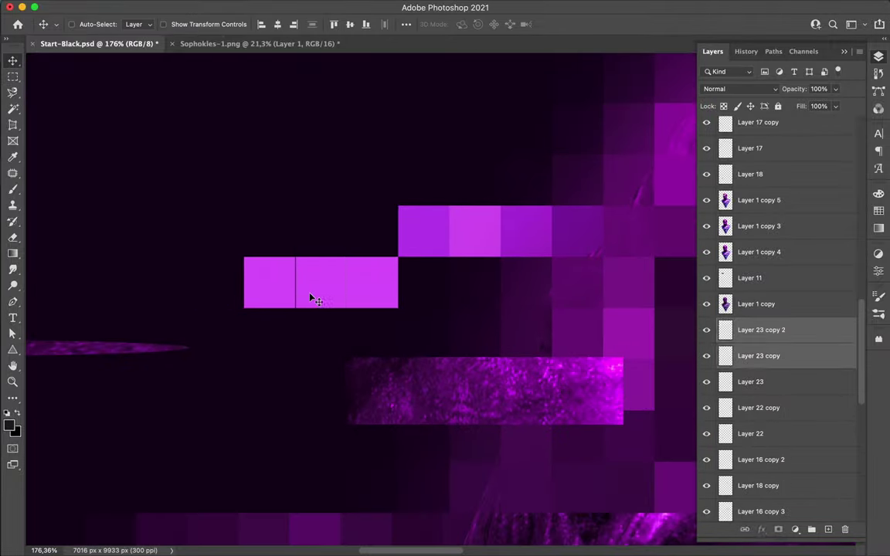
Place further block copies along the row, aligned with the pixel grid.
left_click_drag(319, 191, 320, 193)
scroll(337, 175, "down", 5)
scroll(338, 174, "up", 2)
key("ctrl+j")
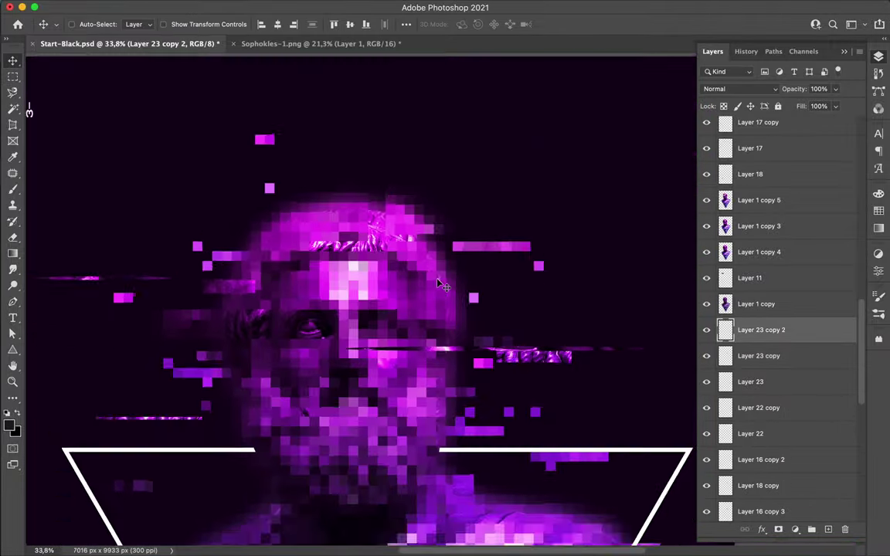
scroll(438, 283, "up", 5)
scroll(438, 285, "up", 3)
left_click_drag(468, 298, 458, 290)
Copy a bust patch to a new layer and move it above the head.
key("m")
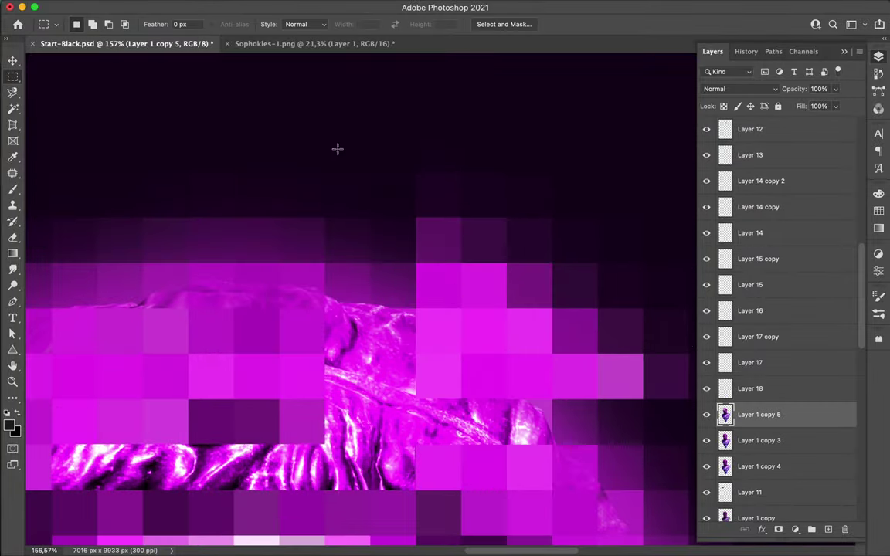
key("ctrl+j")
key("v")
scroll(281, 402, "down", 5)
left_click_drag(407, 248, 496, 119)
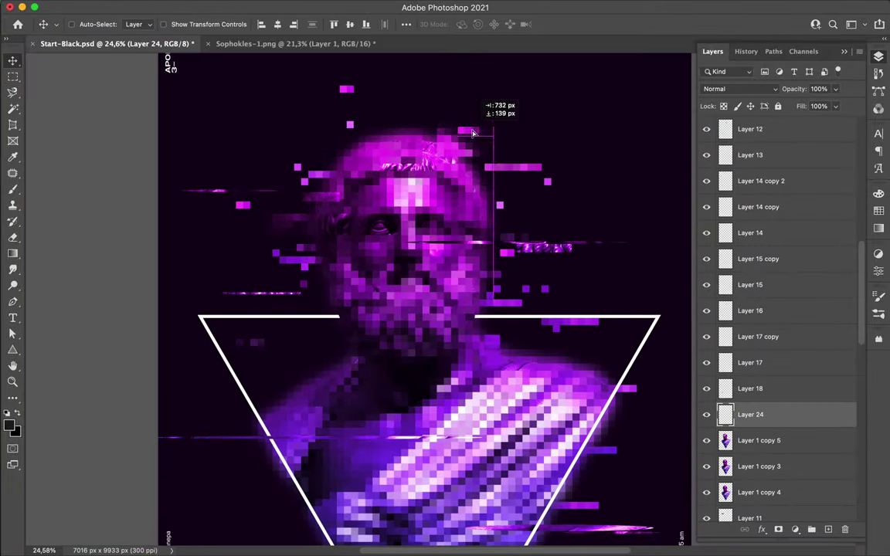
scroll(477, 150, "up", 4)
scroll(495, 238, "down", 2)
key("Return")
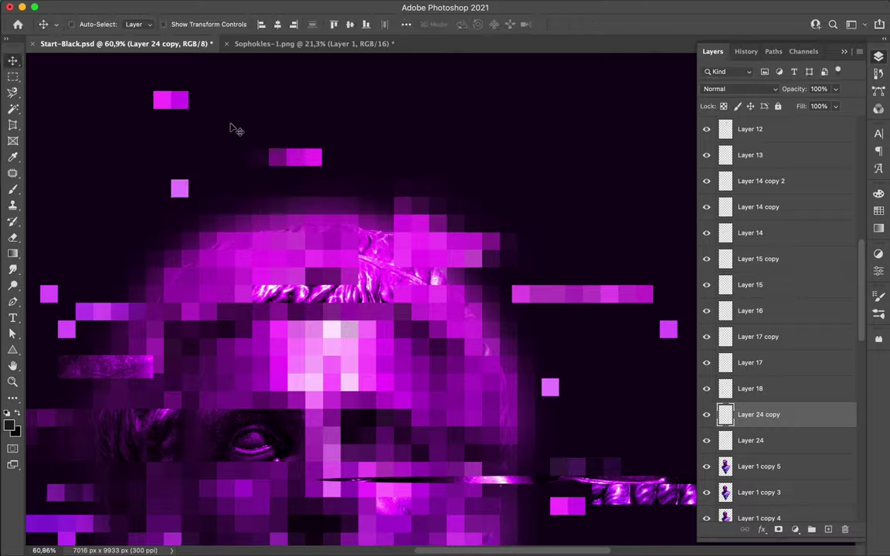
scroll(234, 129, "up", 4)
Copy another rectangular patch onto a new layer and confirm its transform.
key("m")
scroll(219, 189, "down", 2)
key("v")
scroll(412, 225, "down", 3)
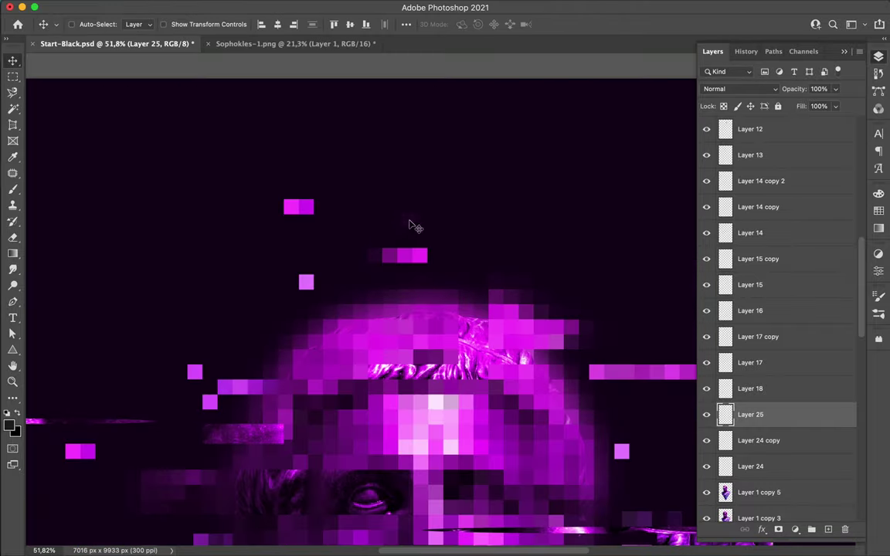
key("Return")
scroll(435, 188, "down", 3)
scroll(455, 328, "up", 5)
Copy a patch from the bust layer and duplicate it onto another new layer.
left_click(455, 328)
key("m")
scroll(426, 307, "up", 2)
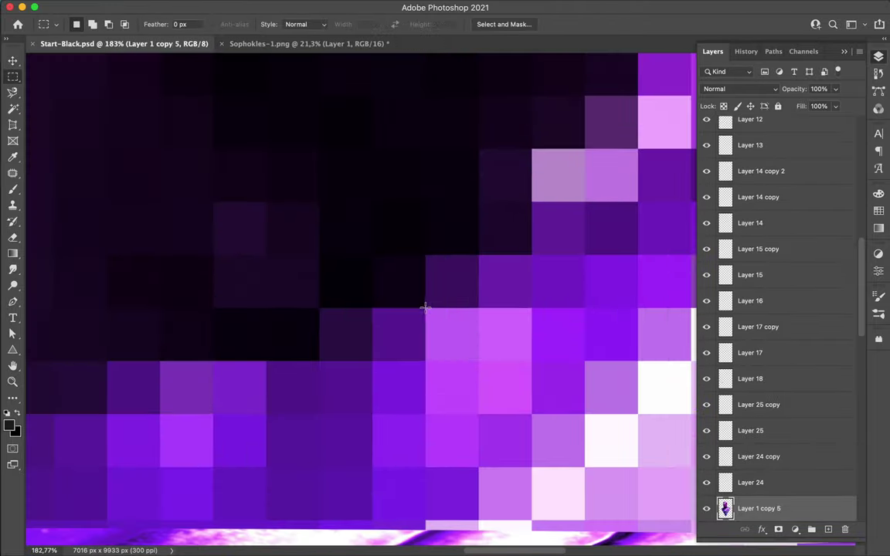
key("v")
scroll(585, 415, "down", 5)
scroll(554, 251, "up", 4)
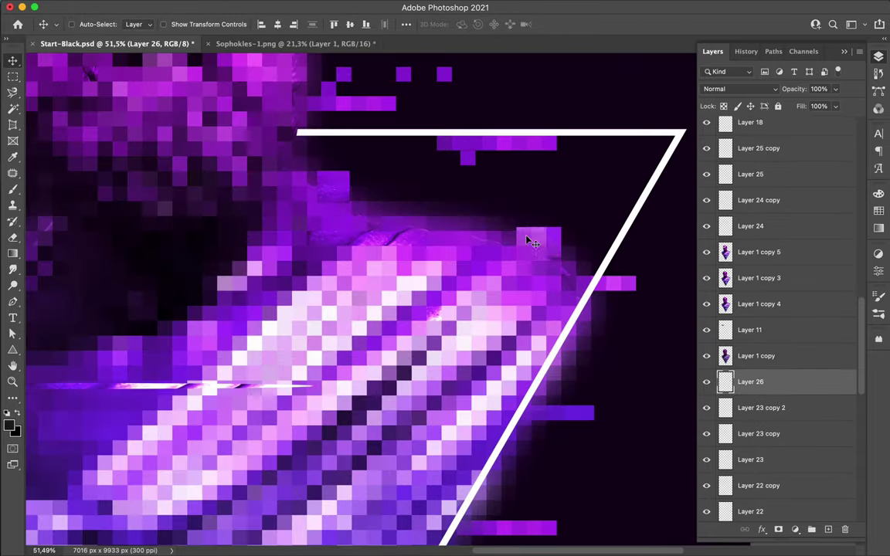
scroll(553, 251, "down", 5)
key("ctrl+j")
scroll(287, 189, "up", 4)
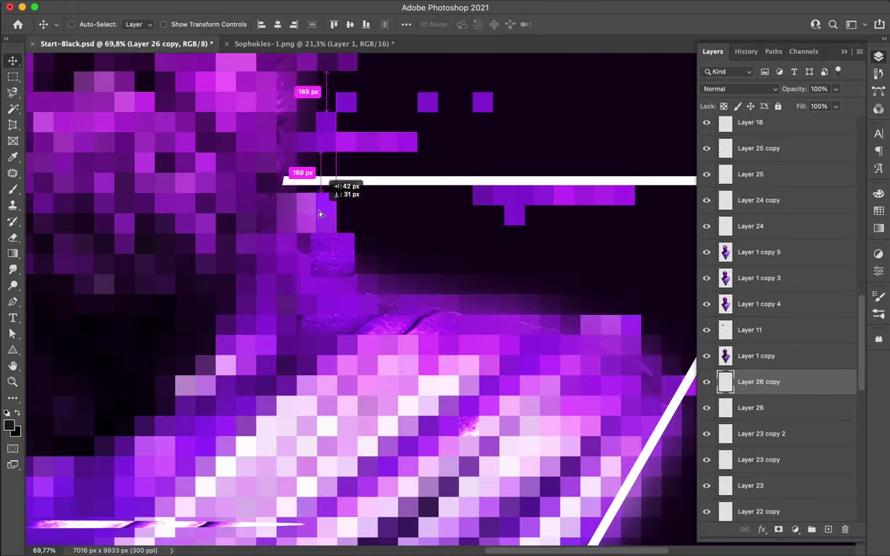
scroll(325, 217, "down", 4)
scroll(324, 216, "up", 4)
Place the patch copies beside and just below the triangle's top edge.
left_click_drag(417, 272, 288, 214)
key("ctrl+j")
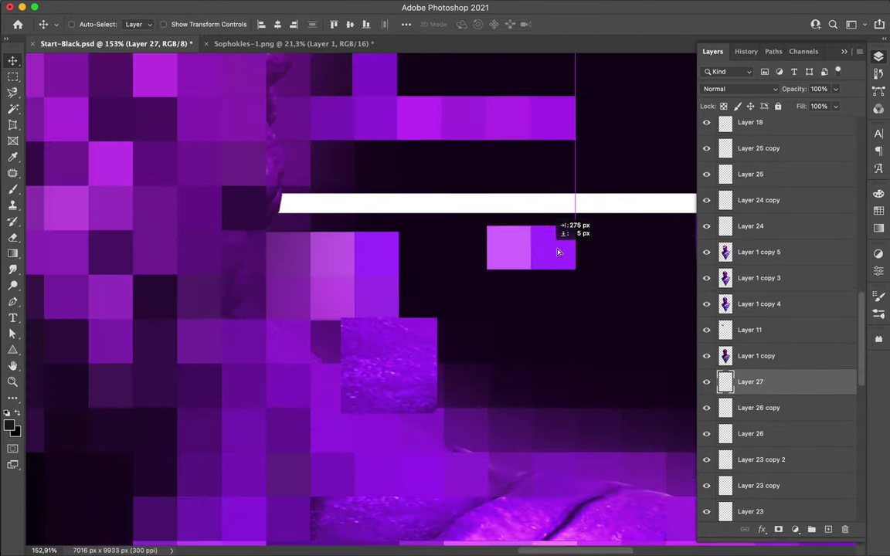
left_click_drag(407, 239, 540, 317)
scroll(540, 316, "down", 3)
scroll(469, 305, "down", 2)
Marquee a region of the bust and make Layer 12 the working layer.
left_click(469, 306, "ctrl")
key("m")
scroll(510, 363, "up", 6)
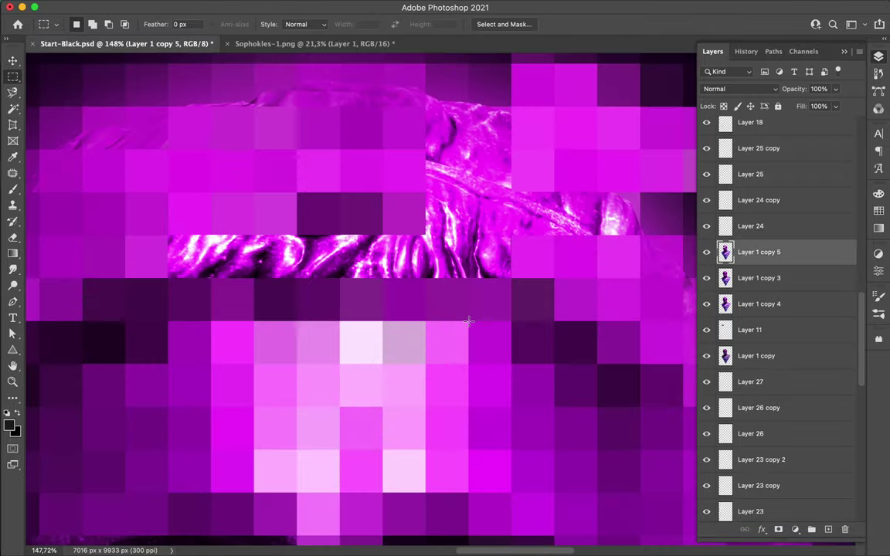
scroll(509, 363, "up", 1)
left_click(390, 205, "ctrl")
scroll(403, 177, "up", 2)
left_click(403, 177, "ctrl")
scroll(340, 115, "up", 3)
left_click(340, 114, "ctrl")
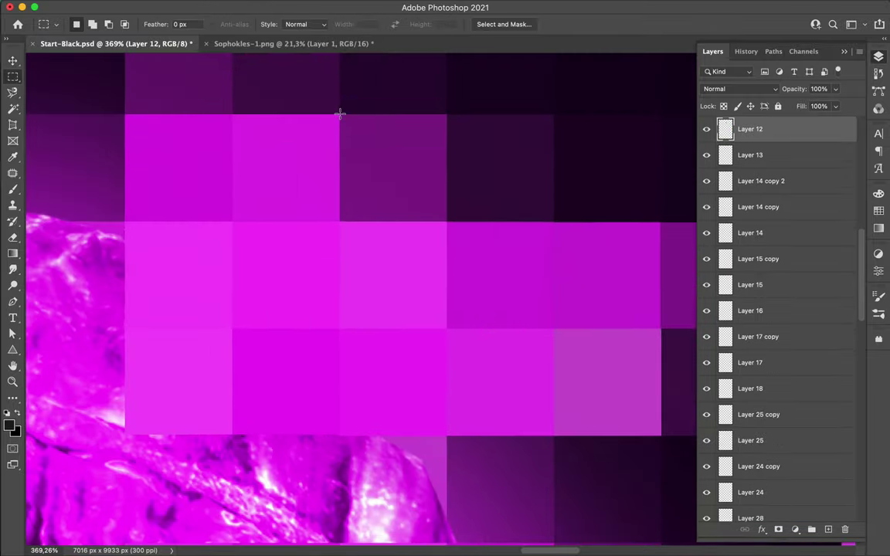
Copy a block from Layer 12, move it beside the head, and duplicate-transform it.
key("ctrl+j")
key("v")
scroll(554, 225, "down", 4)
scroll(463, 247, "down", 2)
mouse_move(440, 249)
left_mouse_down()
mouse_move(624, 377)
mouse_move(155, 356)
left_mouse_up()
key("ctrl+alt+t")
Pick another bust layer to sample from with the Rectangular Marquee.
left_click(217, 368, "ctrl")
scroll(218, 368, "up", 2)
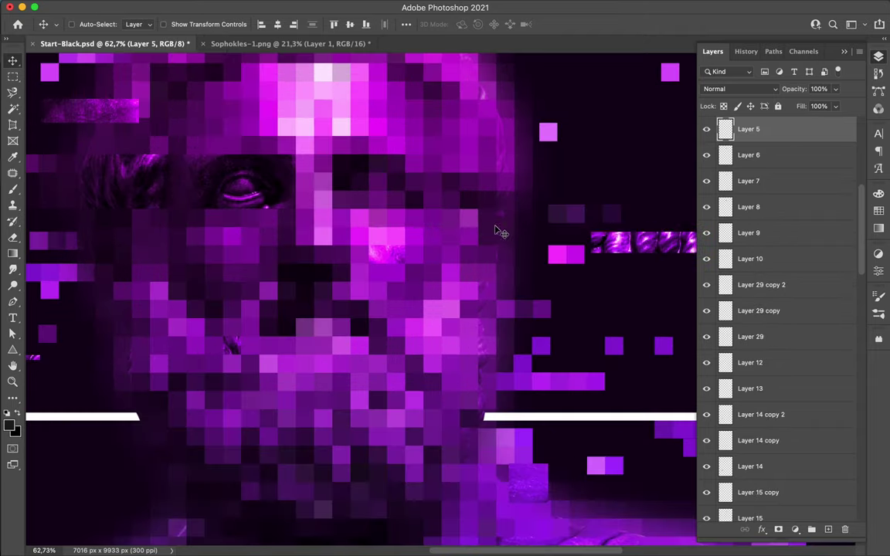
scroll(497, 229, "down", 5)
key("m")
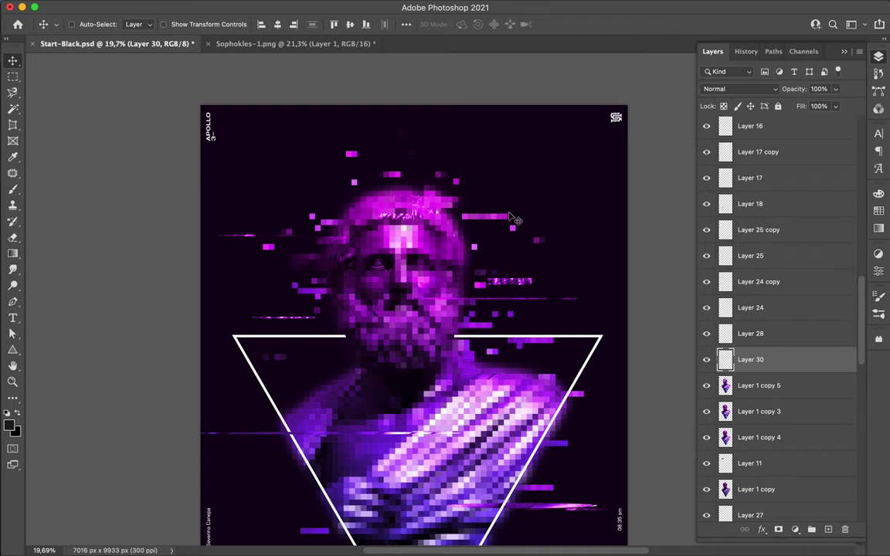
Select the small block beside the head.
scroll(511, 219, "up", 10)
left_click_drag(415, 212, 481, 302)
scroll(667, 205, "down", 3)
scroll(384, 263, "down", 3)
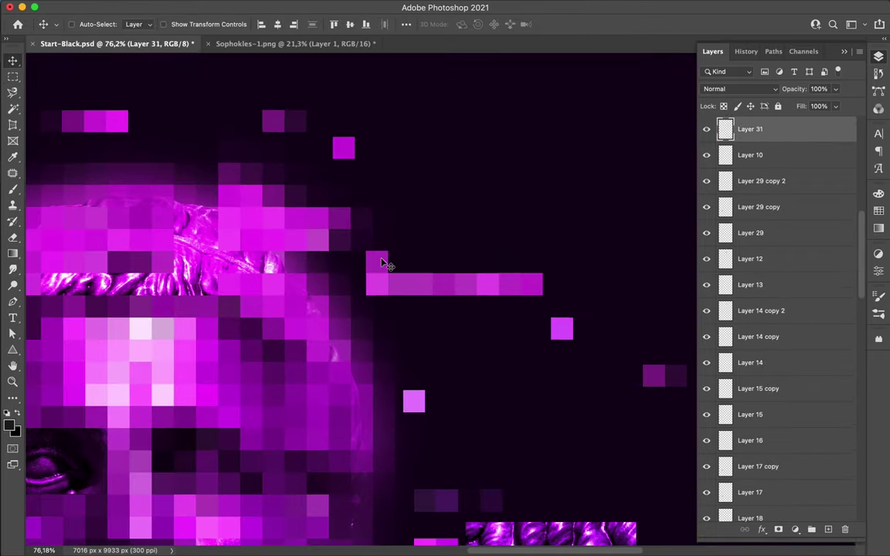
scroll(387, 348, "down", 5)
Copy blue blocks from the bust layer and move them outside the triangle's left side.
left_click(246, 304, "ctrl")
scroll(262, 294, "up", 8)
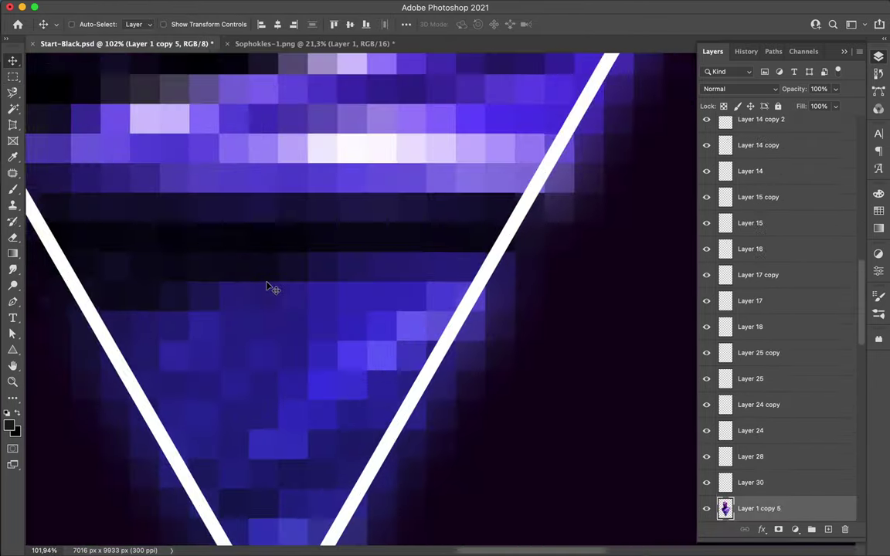
scroll(193, 269, "up", 2)
key("m")
key("ctrl+j")
scroll(503, 391, "down", 3)
left_click_drag(503, 391, 251, 397)
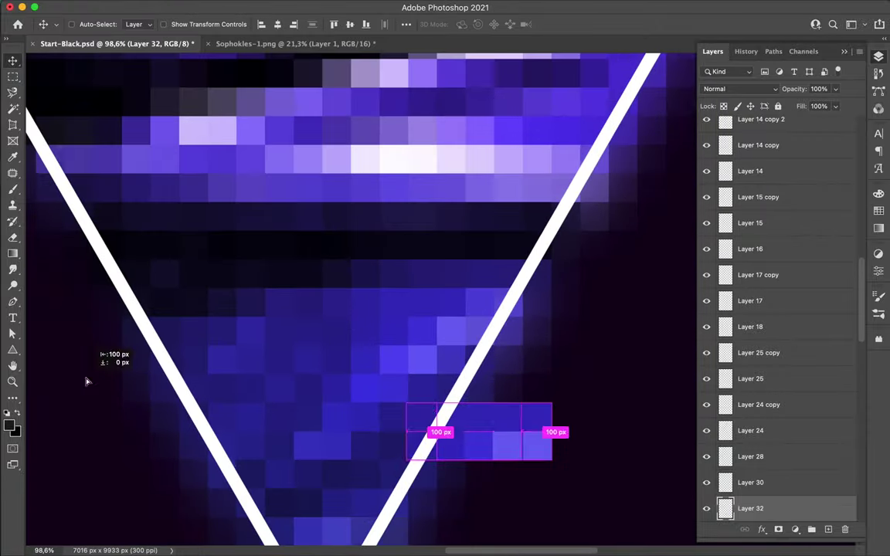
scroll(250, 397, "up", 1)
Move another piece left of the triangle, cancelling the attempted rotation.
key("v")
left_click_drag(346, 515, 119, 377)
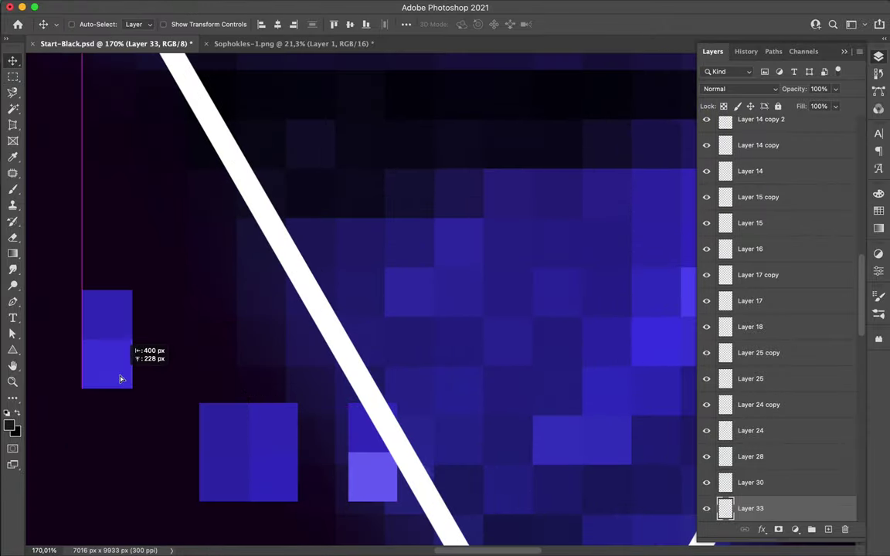
left_click_drag(199, 437, 208, 466)
key("ctrl+t")
left_click_drag(255, 433, 330, 536)
key("Escape")
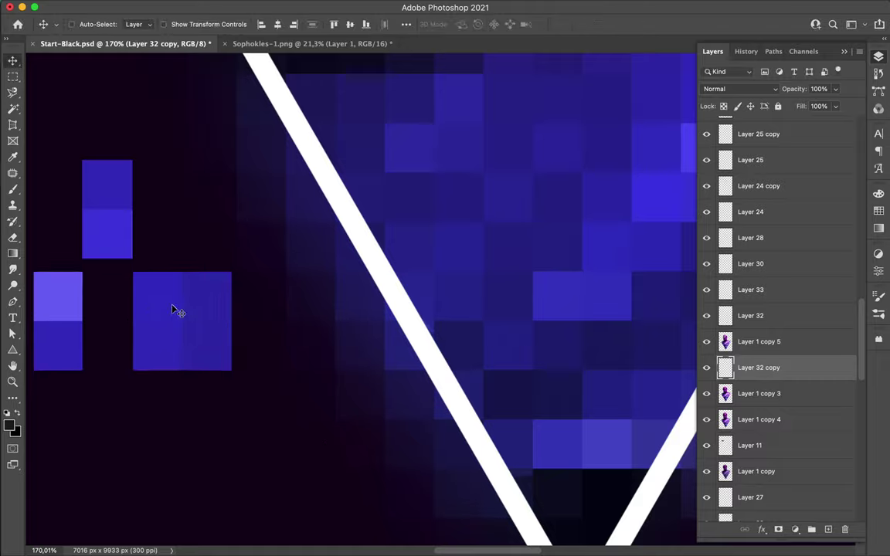
Scroll around the canvas and switch between the Marquee and Move tools.
scroll(175, 309, "down", 5)
scroll(294, 246, "up", 3)
scroll(295, 247, "down", 3)
scroll(455, 284, "down", 3)
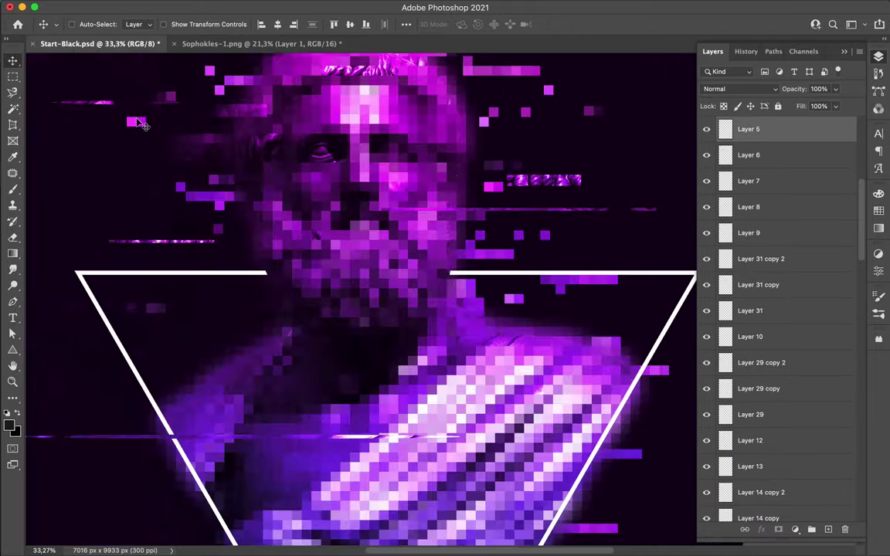
scroll(442, 124, "up", 4)
key("m")
key("v")
scroll(191, 185, "down", 1)
scroll(338, 223, "down", 3)
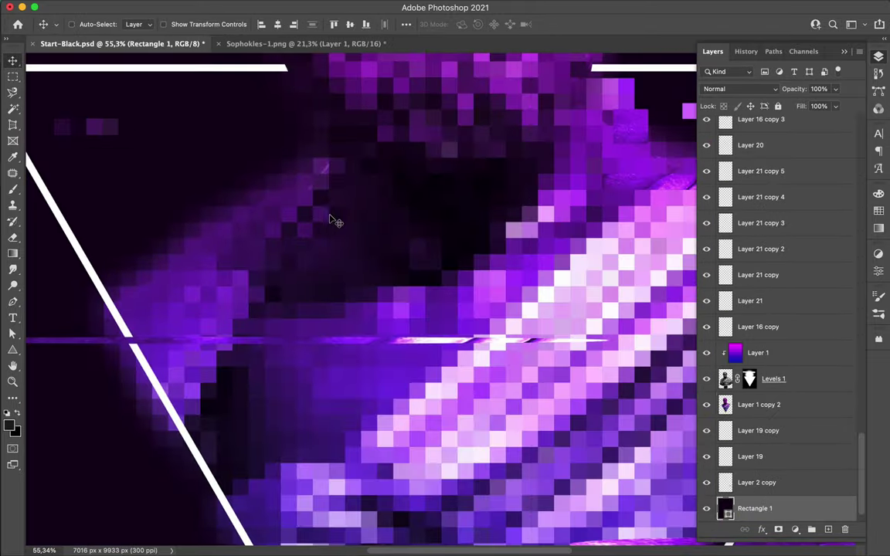
Create a new layer for the thin strip and move Layer 35 higher in the stack.
key("m")
scroll(412, 342, "down", 2)
key("ctrl+shift+alt+n")
key("v")
left_click(209, 328)
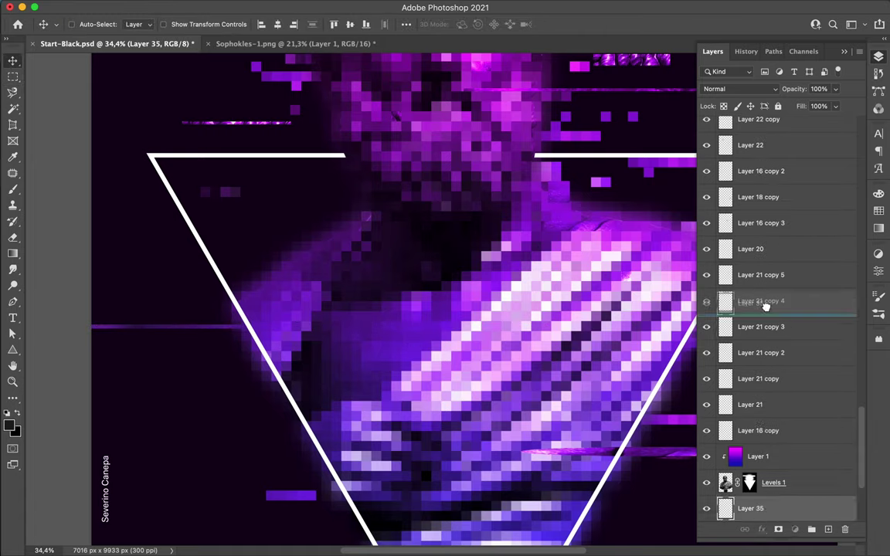
left_click_drag(750, 506, 762, 149)
Position the thin horizontal glitch line and the small pink pixel squares.
left_click_drag(229, 337, 443, 308)
scroll(363, 324, "down", 3)
key("m")
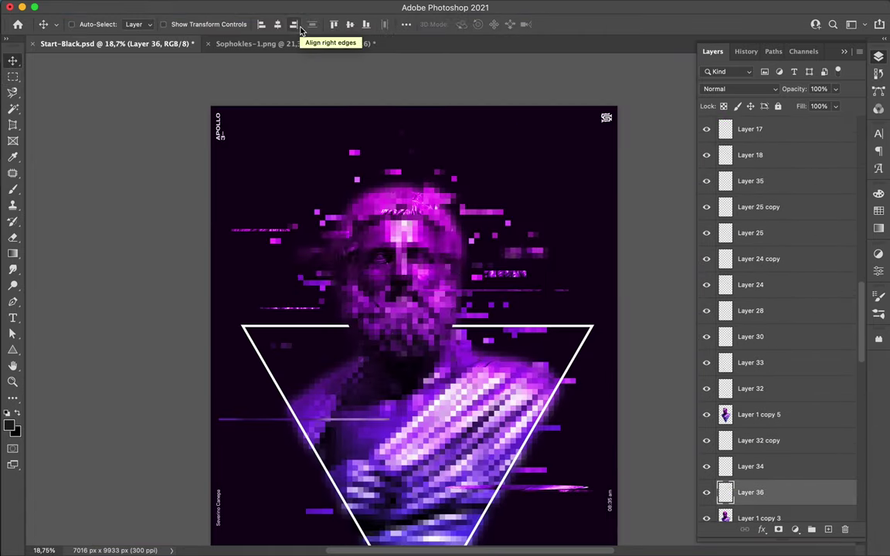
left_click_drag(527, 258, 474, 263)
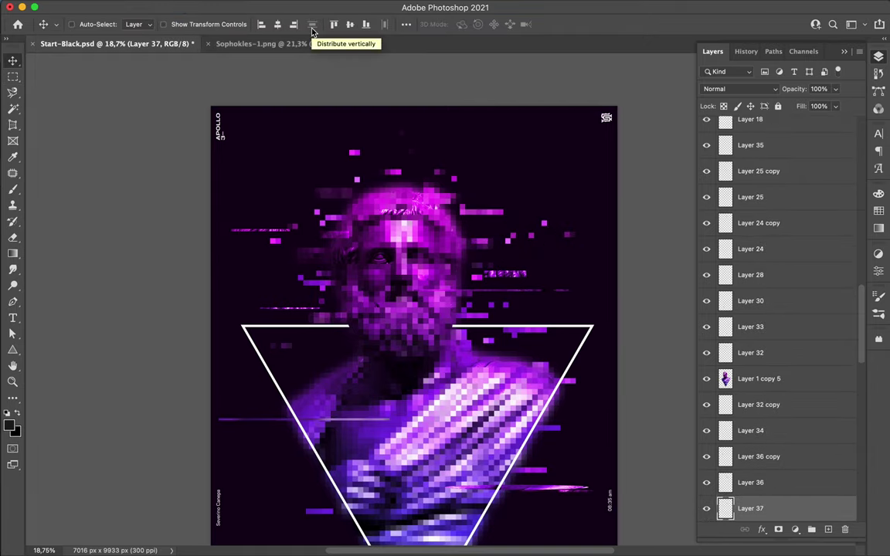
scroll(394, 159, "down", 5)
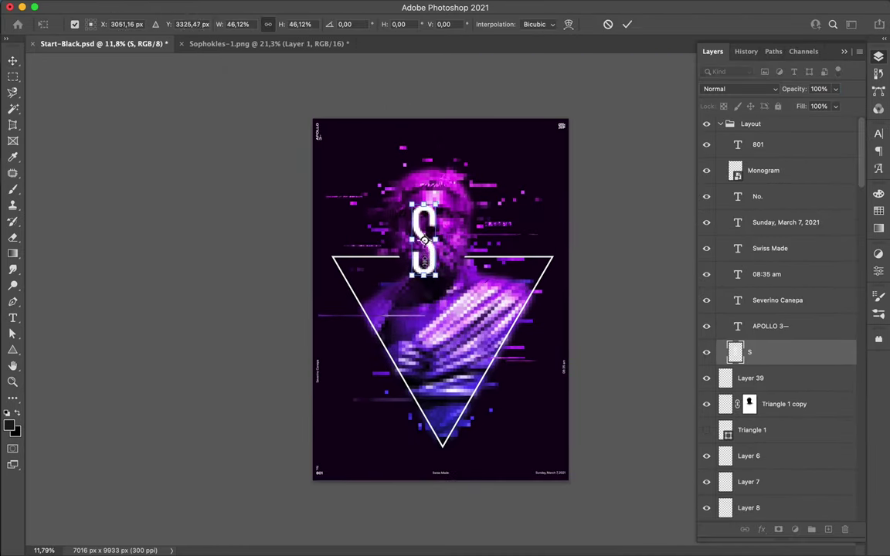
With Auto-Select, move the S toward the triangle's upper right and marquee a lower-triangle strip.
left_click(401, 320, "super")
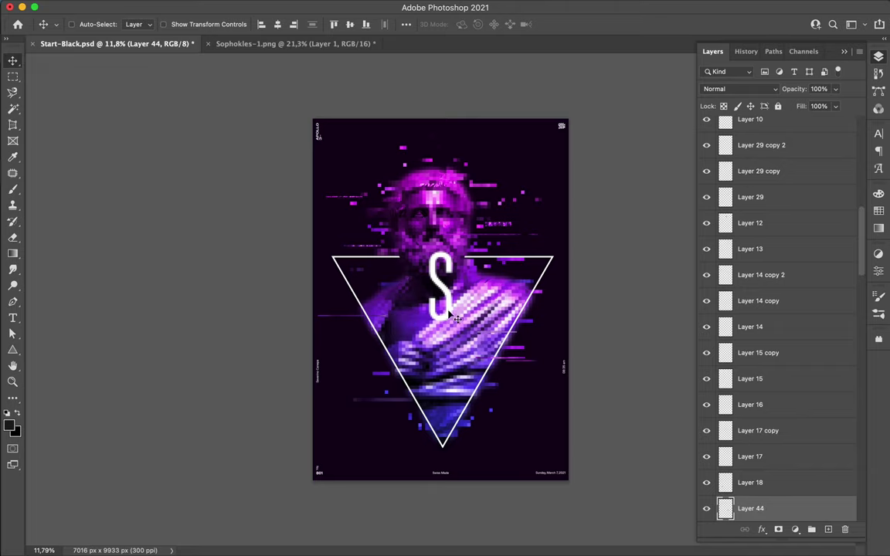
left_click_drag(449, 306, 521, 242)
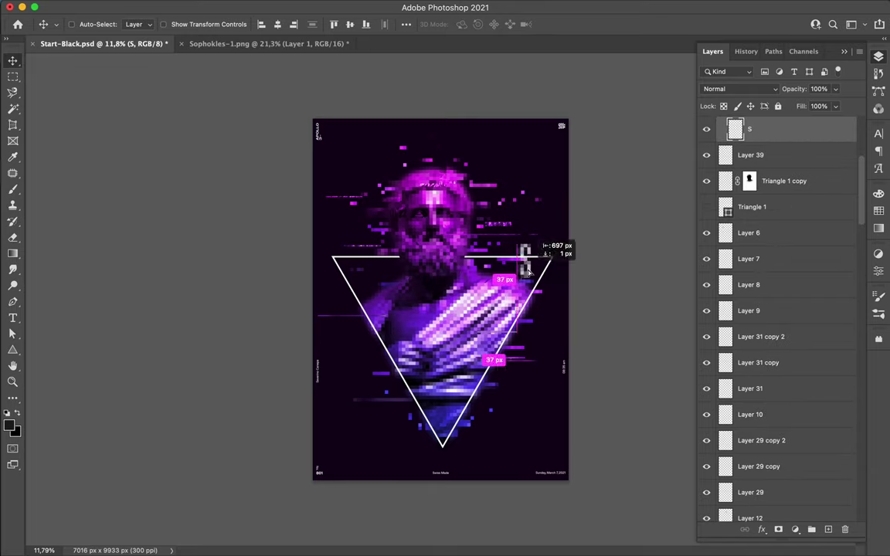
key("m")
left_click_drag(466, 300, 575, 408)
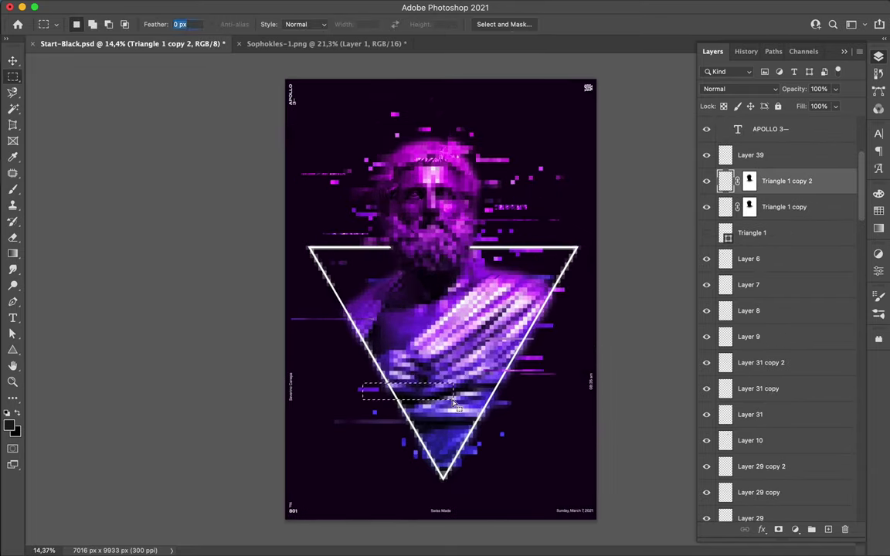